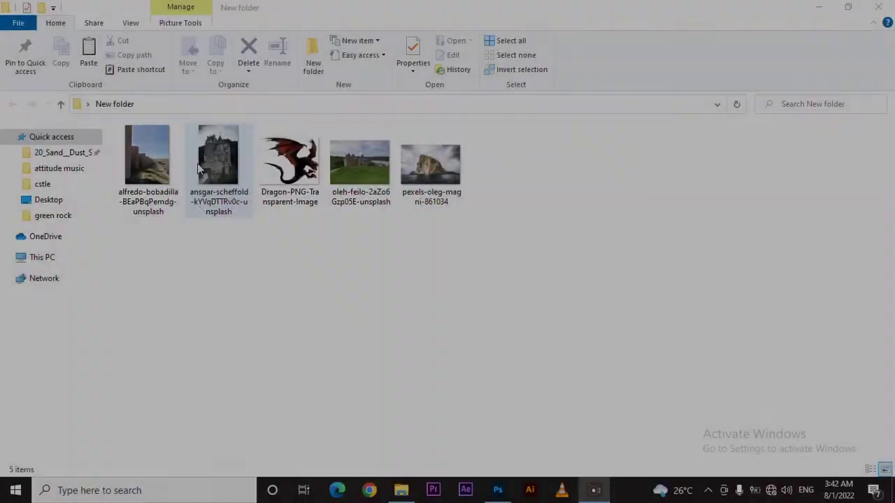
Drag the alfredo-bobadilla city-wall photo from File Explorer into the open castle composite.
drag(155, 161, 194, 246)
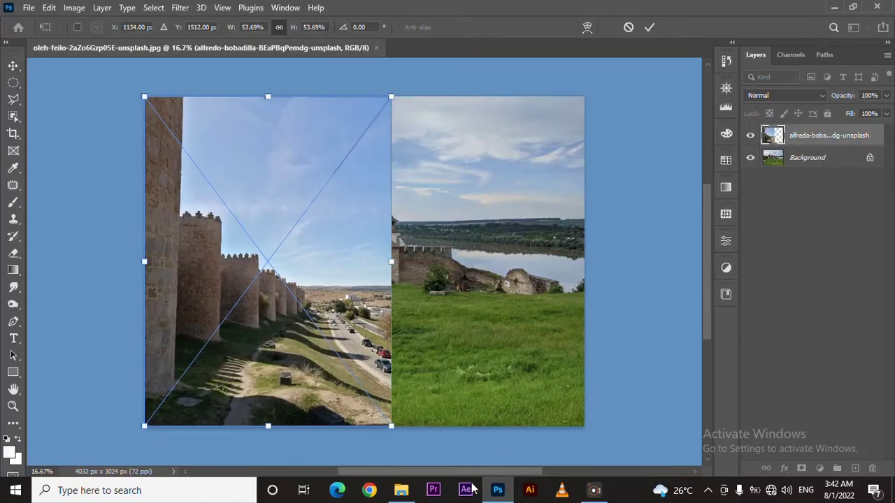
Commit the city-wall photo and align it using temporary 48% layer opacity.
click(650, 27)
drag(882, 112, 853, 112)
drag(273, 311, 270, 300)
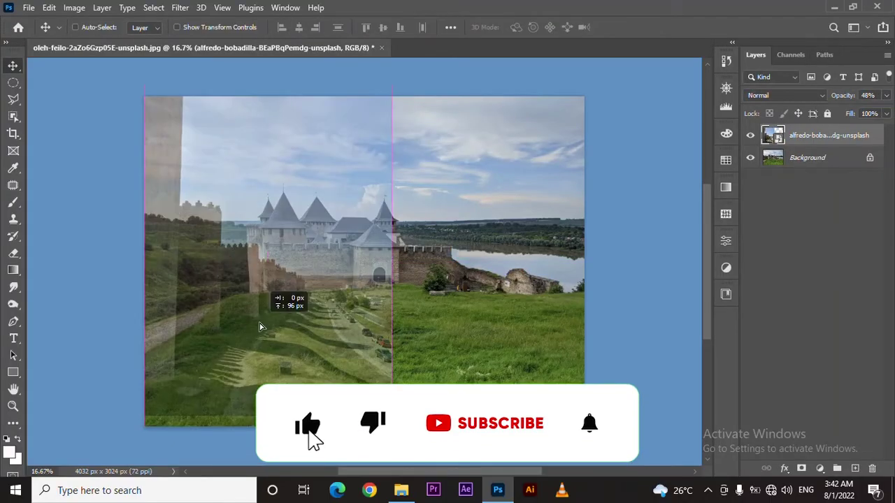
key(0)
Mask out the wall photo's sky using Select Sky and Inverse, then reposition the layer.
click(153, 8)
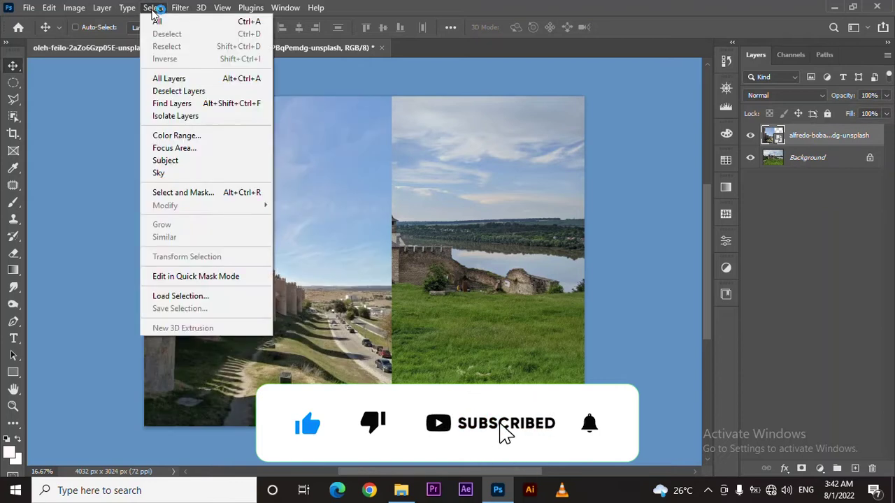
click(171, 172)
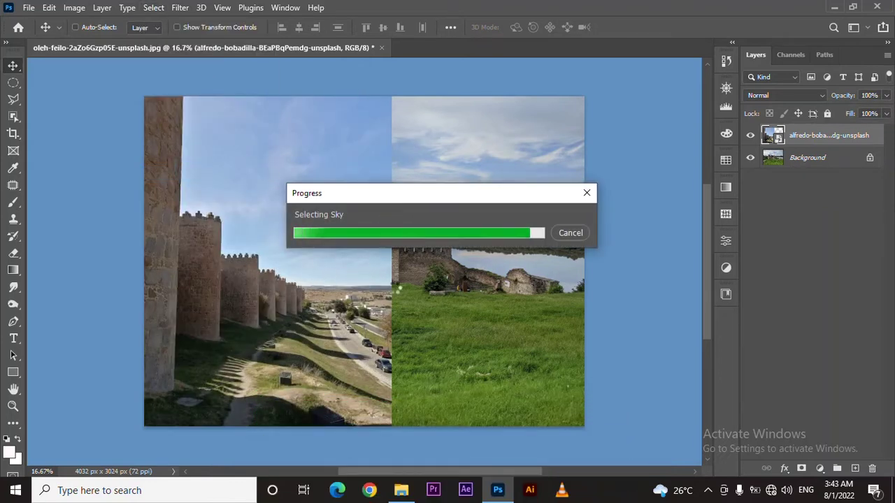
click(153, 8)
click(165, 59)
click(801, 468)
drag(346, 332, 345, 357)
Rasterize the city-wall layer into plain pixels.
key(ctrl+t)
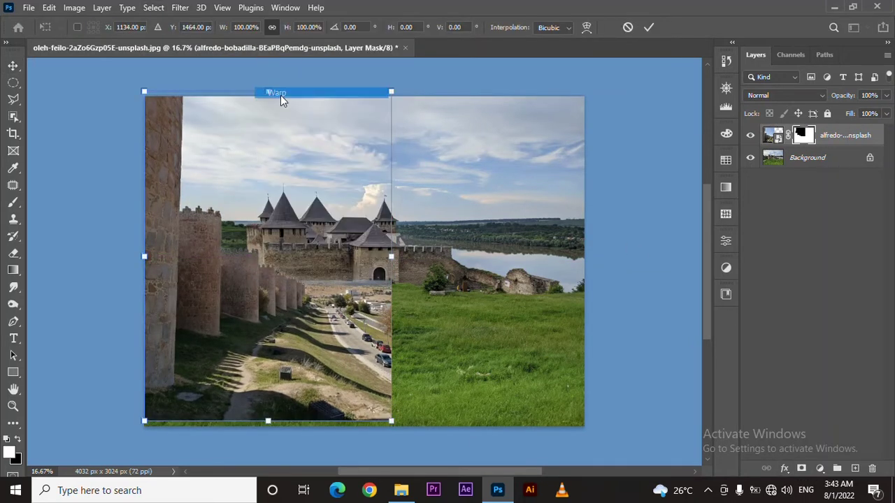
right_click(774, 153)
right_click(838, 136)
click(688, 253)
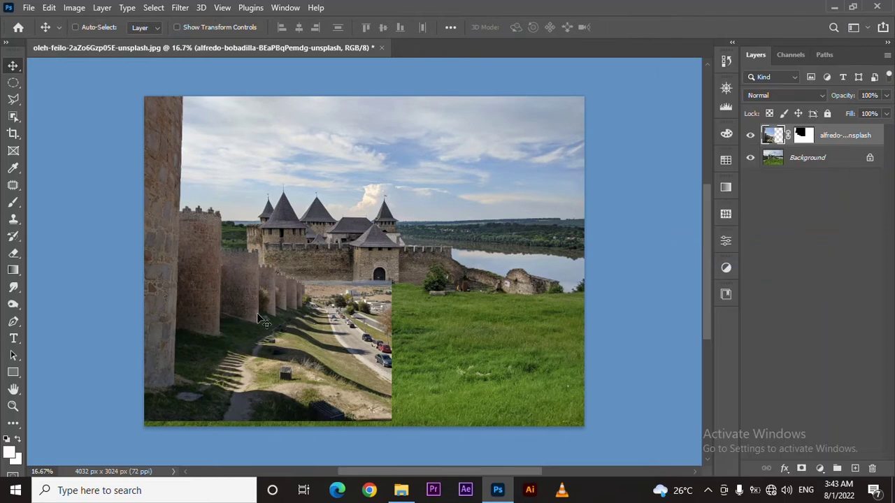
Warp the wall layer so its road bends up-left toward the castle.
click(49, 7)
click(231, 90)
drag(388, 329, 398, 293)
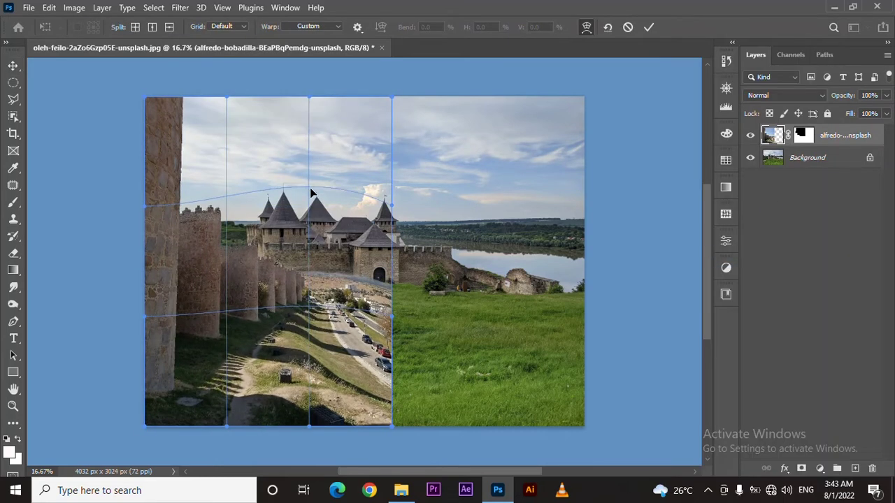
drag(225, 202, 221, 202)
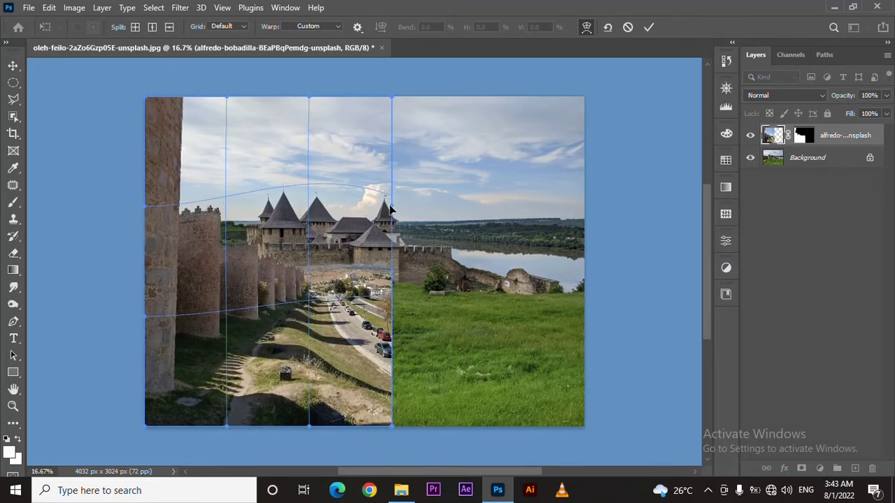
drag(307, 309, 300, 283)
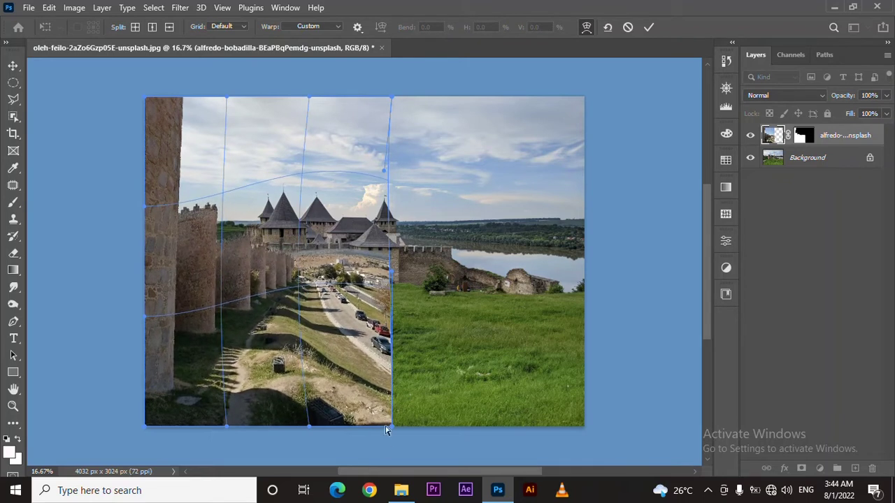
drag(391, 425, 413, 447)
drag(335, 314, 221, 179)
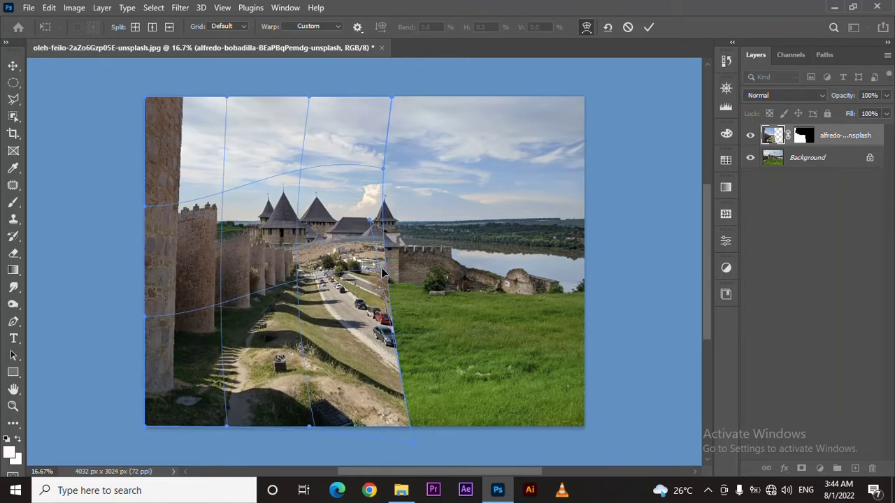
key(Return)
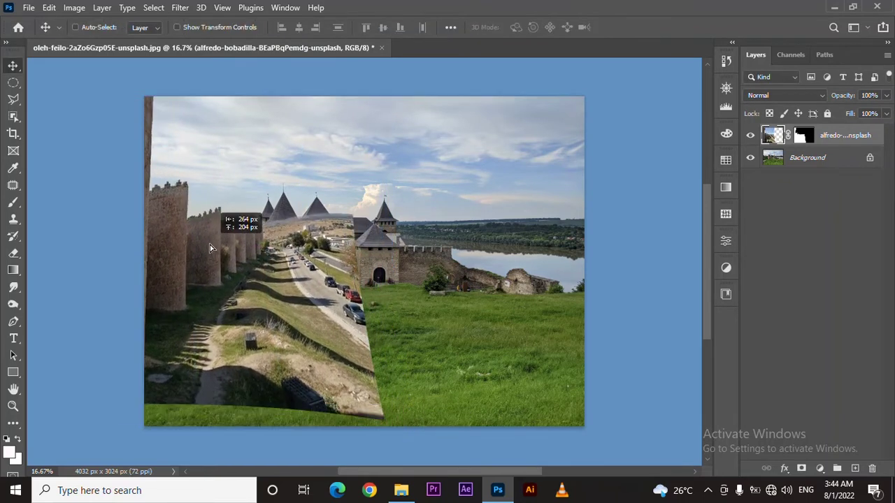
key(ctrl+t)
Enlarge the wall layer to about 126% and prepare a black brush at 38% flow.
drag(238, 435, 205, 310)
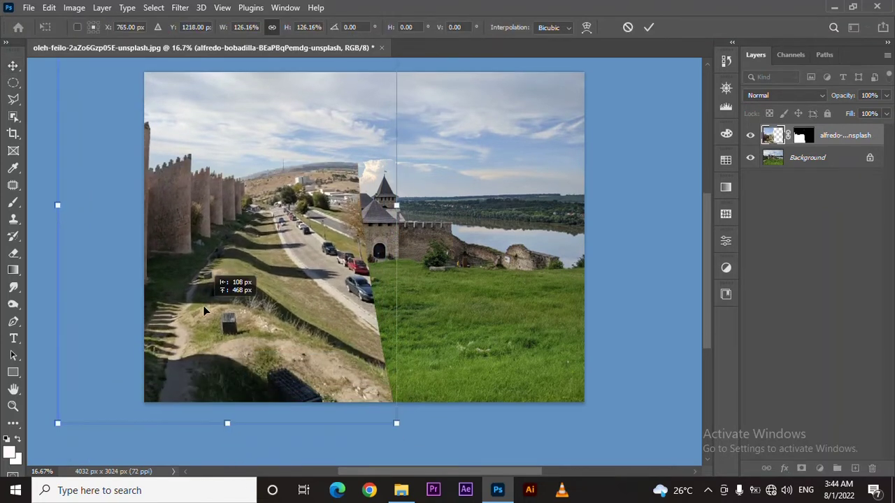
key(Return)
key(b)
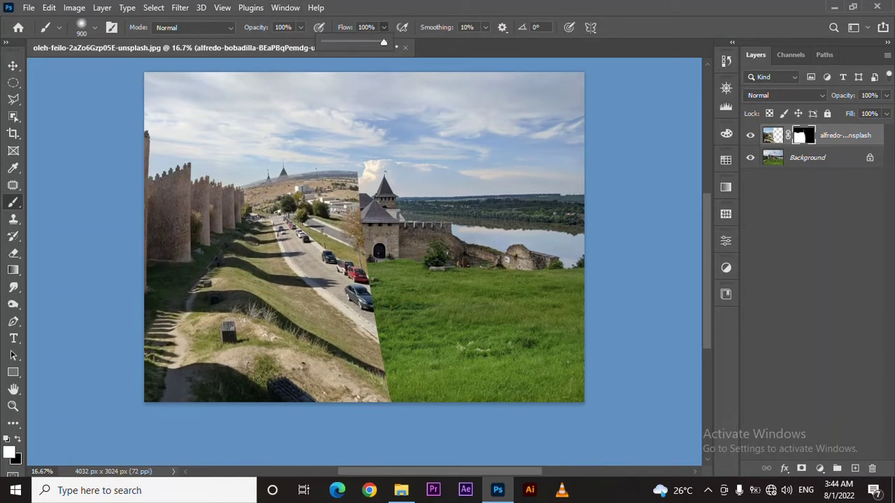
key(x)
drag(336, 188, 350, 328)
Paint the road out of the wall mask in black, restoring part of the hill in white.
drag(300, 182, 350, 392)
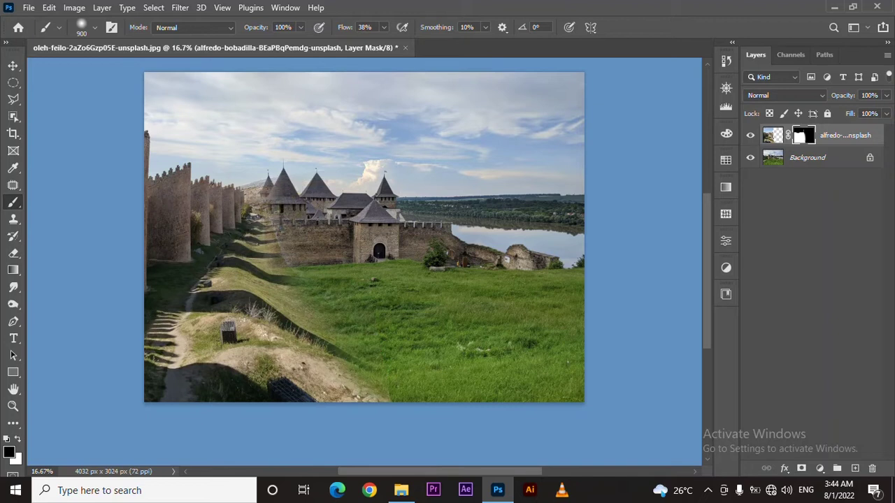
mouse_move(266, 223)
mouse_down()
mouse_move(280, 307)
mouse_move(252, 210)
mouse_move(231, 279)
mouse_move(280, 336)
mouse_up()
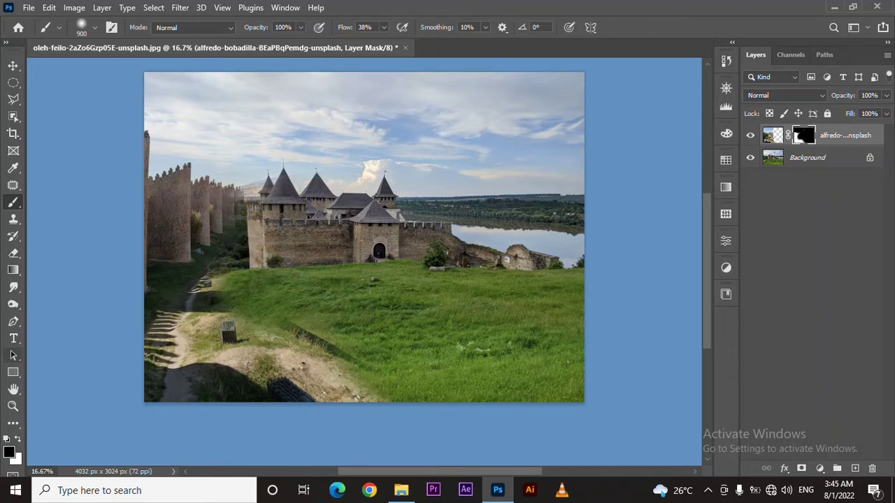
mouse_move(364, 378)
mouse_down()
mouse_move(175, 377)
mouse_move(175, 350)
mouse_up()
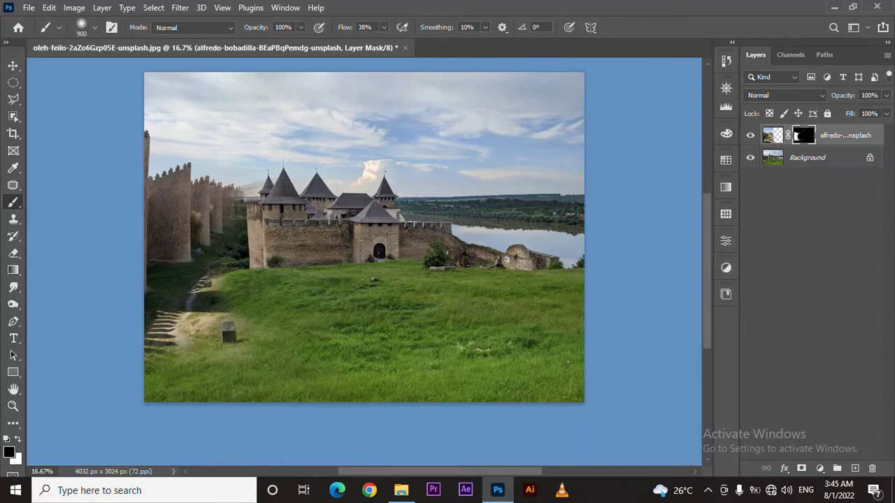
key(z)
drag(249, 241, 280, 242)
key(b)
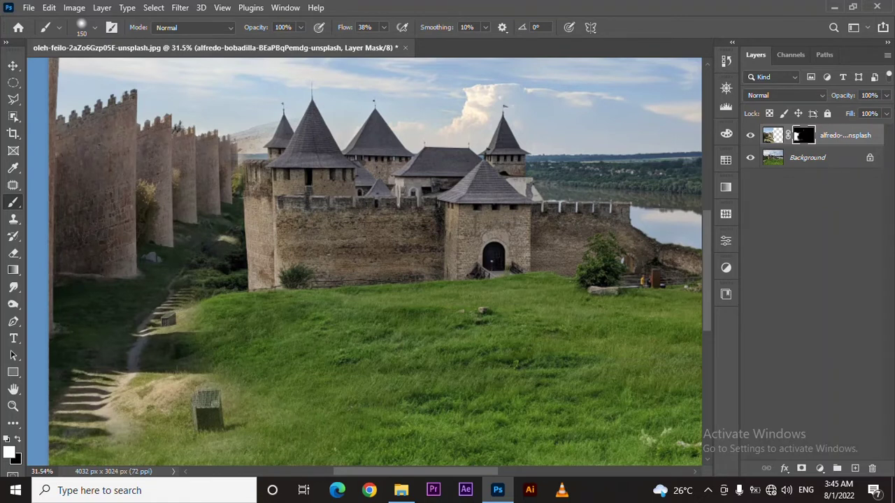
key(x)
click(251, 138)
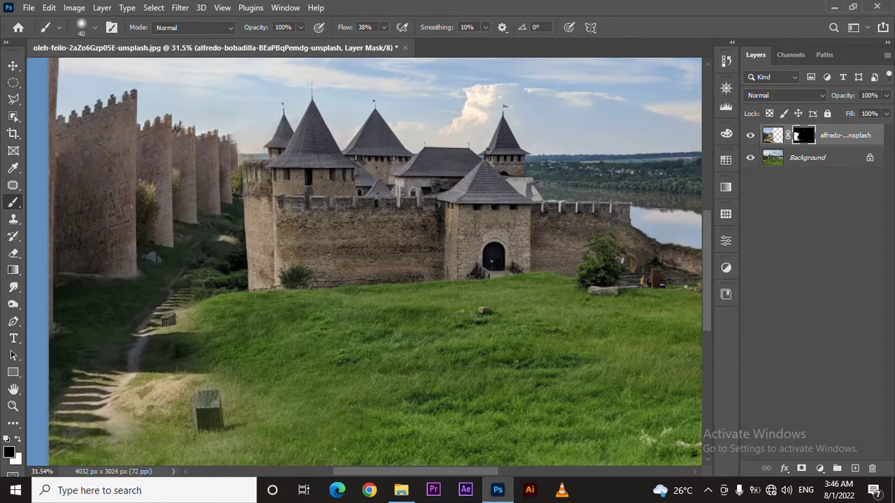
click(13, 65)
Place the ansgar-scheffold stone castle photo as a new layer in the centre.
key(ctrl+0)
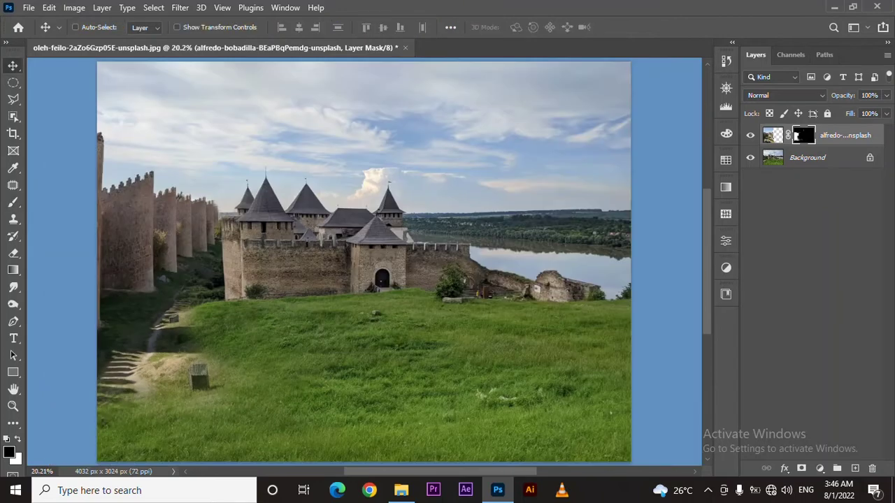
click(401, 490)
drag(219, 170, 457, 315)
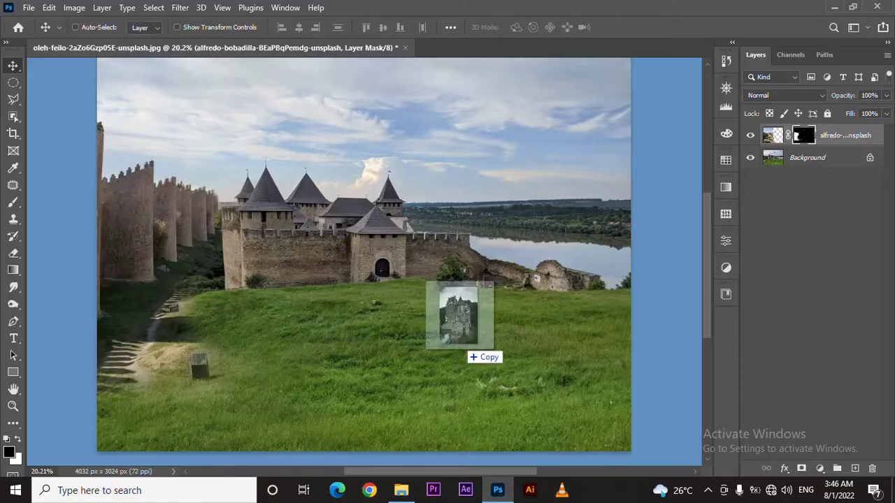
drag(363, 256, 382, 244)
key(Return)
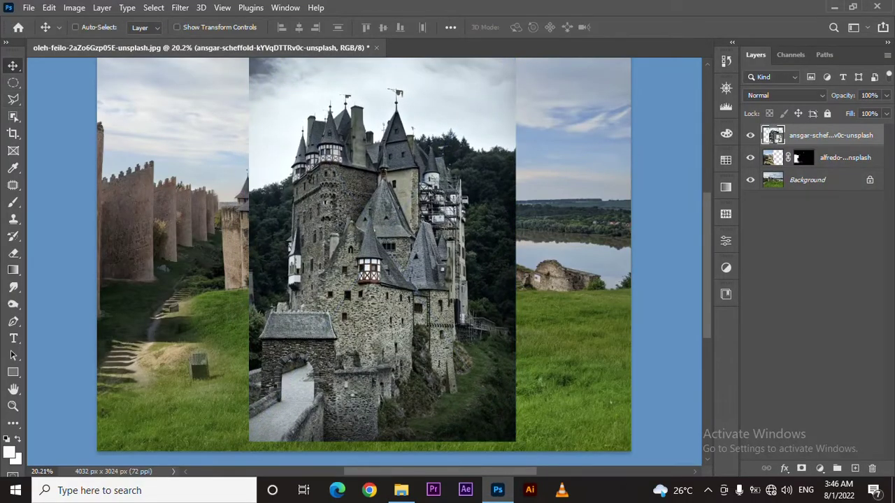
Roughly select the castle with the Object Selection tool.
click(13, 116)
drag(252, 64, 514, 442)
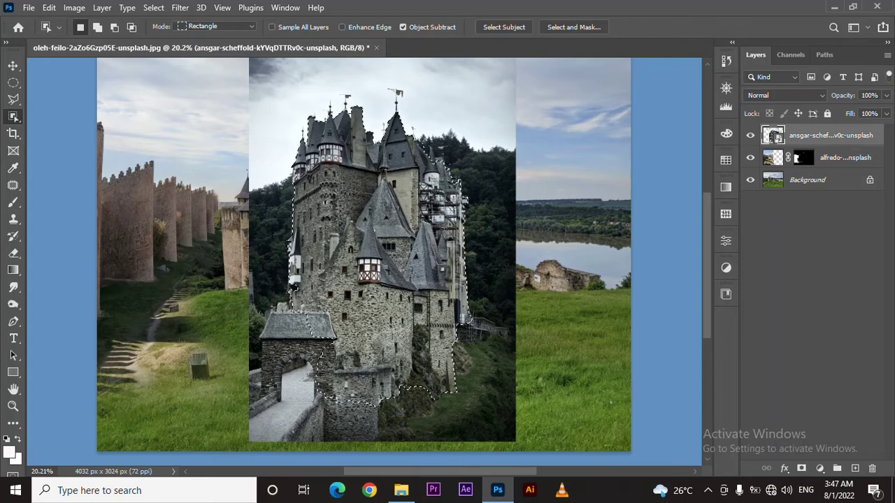
key(ctrl+plus)
key(ctrl+plus)
Switch to the Polygonal Lasso in Add to selection mode.
scroll(364, 252, up, 1)
right_click(13, 99)
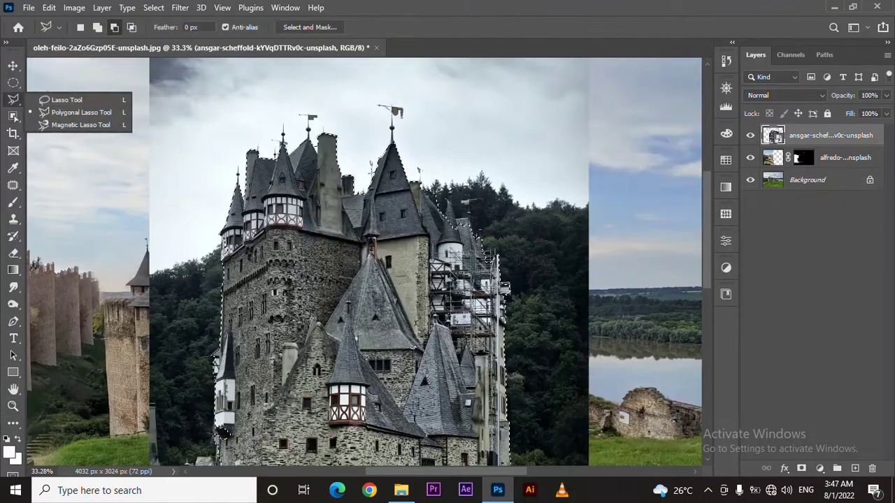
click(81, 111)
click(98, 27)
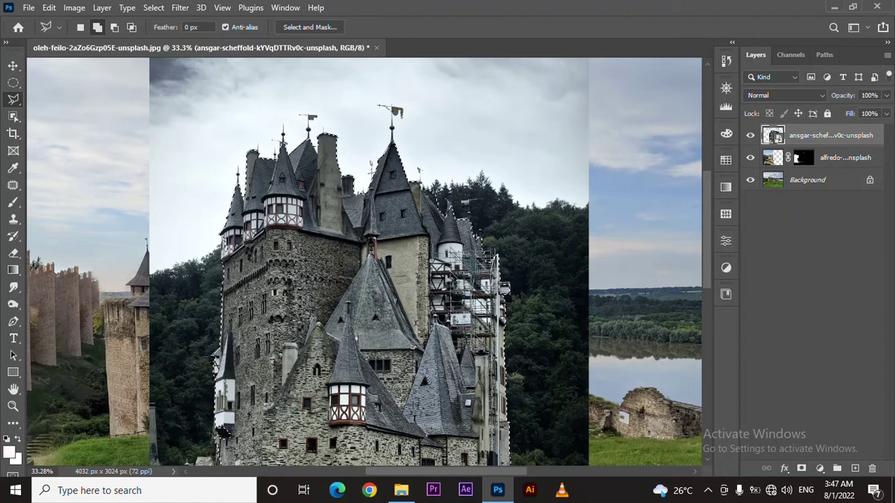
key(alt)
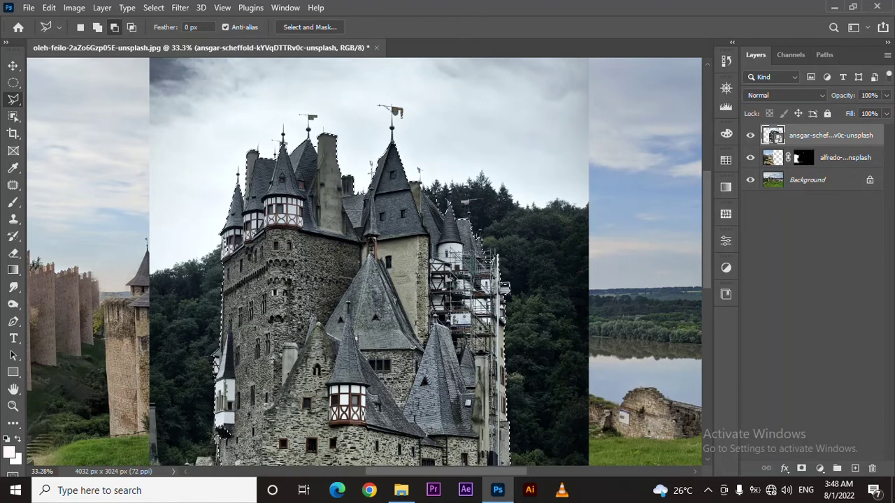
scroll(364, 262, down, 2)
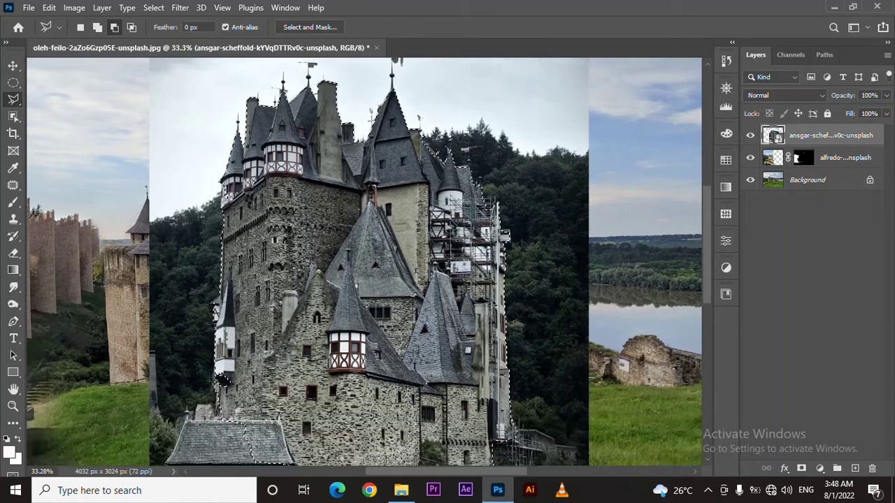
scroll(363, 262, down, 5)
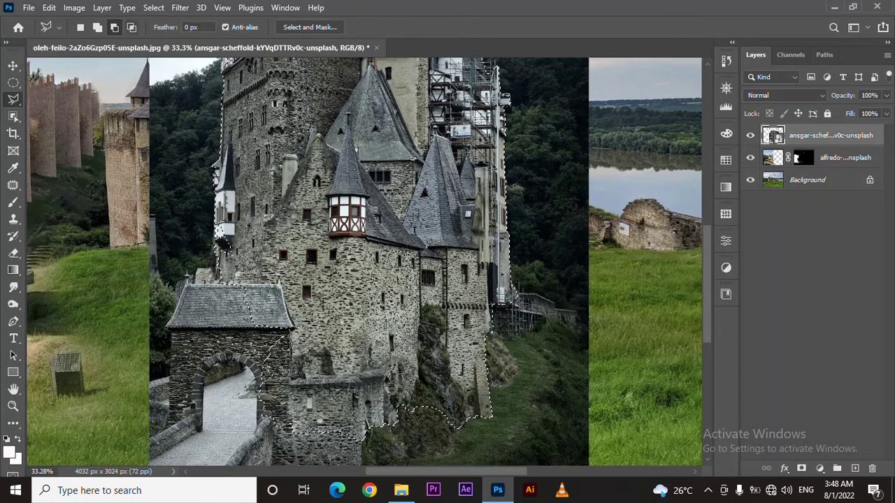
key(alt)
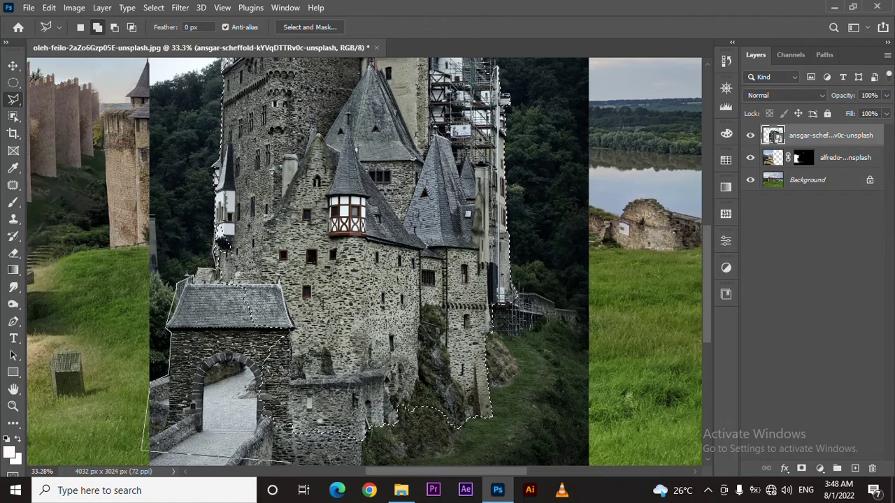
Add the castle's lower-right courtyard to the selection with a polygonal outline.
click(143, 453)
click(531, 451)
click(565, 439)
click(557, 306)
click(510, 266)
click(420, 189)
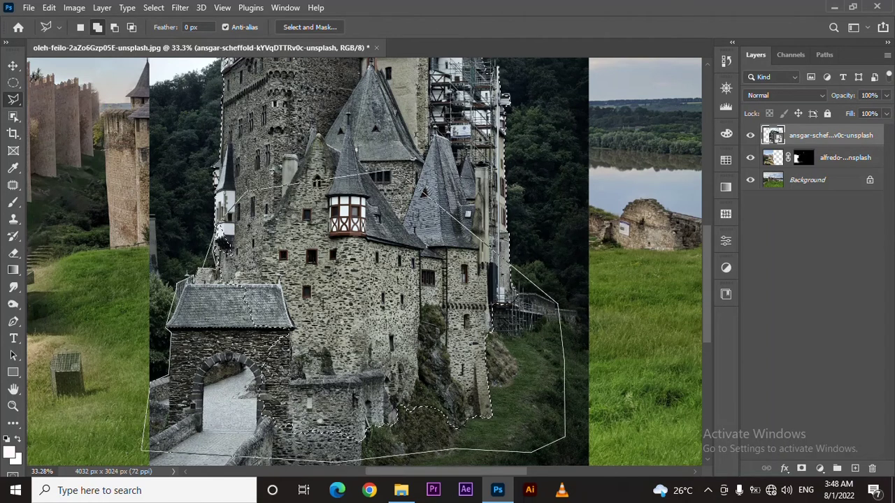
double_click(214, 192)
Turn the castle selection into a layer mask.
scroll(363, 262, up, 2)
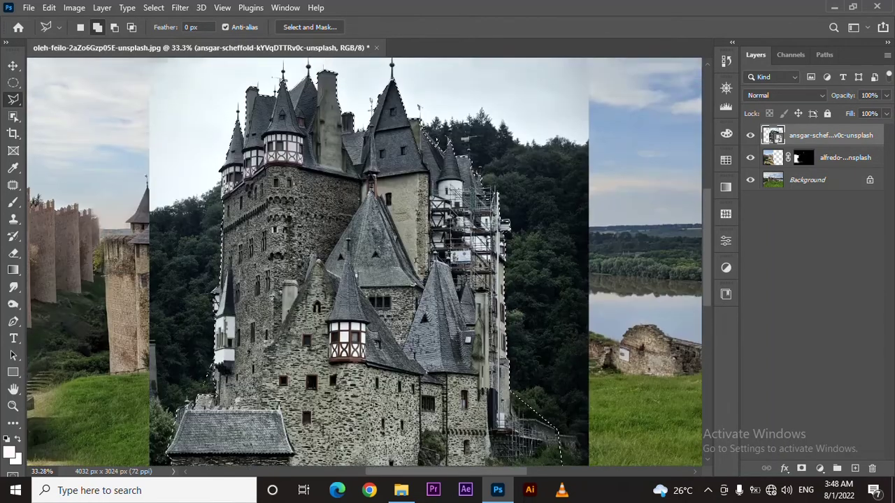
scroll(364, 262, up, 3)
click(801, 468)
Shrink the castle and move it onto the right edge above the river.
key(v)
drag(350, 279, 364, 182)
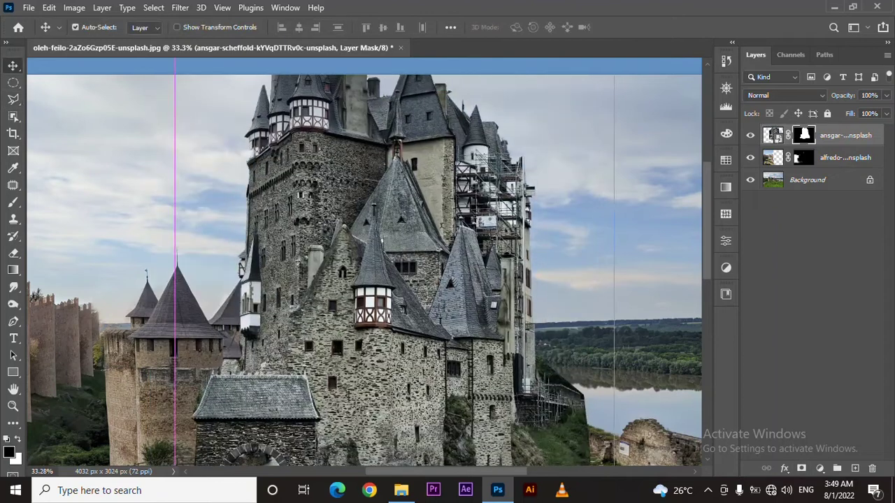
key(ctrl+t)
drag(294, 175, 601, 124)
scroll(496, 278, down, 3)
mouse_move(445, 170)
mouse_down()
mouse_move(546, 179)
mouse_move(504, 179)
mouse_up()
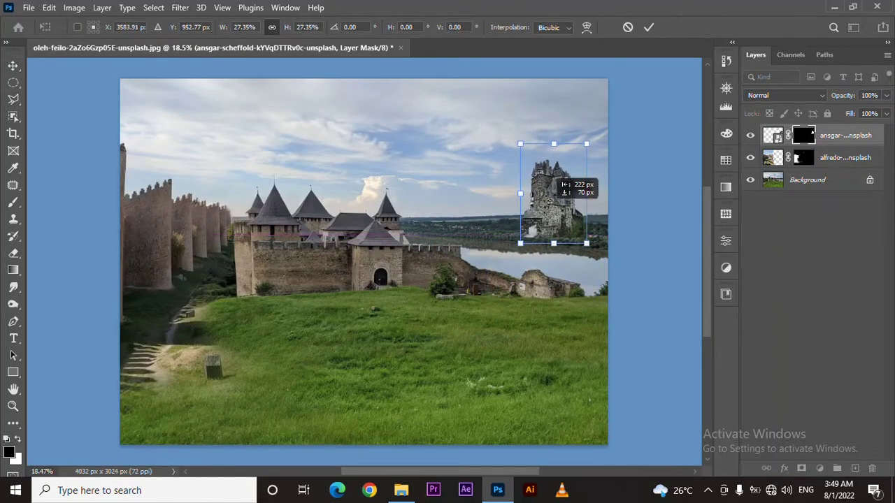
mouse_move(597, 184)
mouse_down()
mouse_move(579, 184)
mouse_move(587, 193)
mouse_move(580, 206)
mouse_up()
click(649, 27)
Set a soft brush at 9% flow and size 60, and nudge the castle onto the bank.
key(z)
key(b)
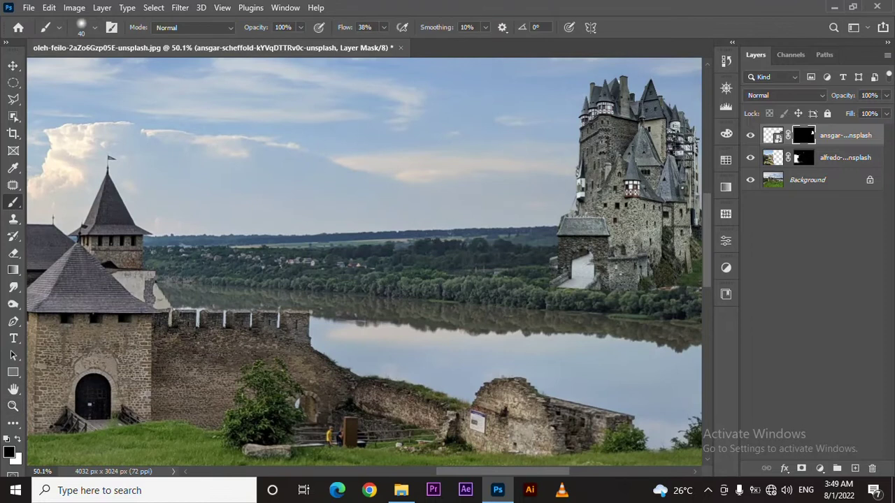
key(shift+0)
key(shift+9)
key(bracketright)
key(bracketright)
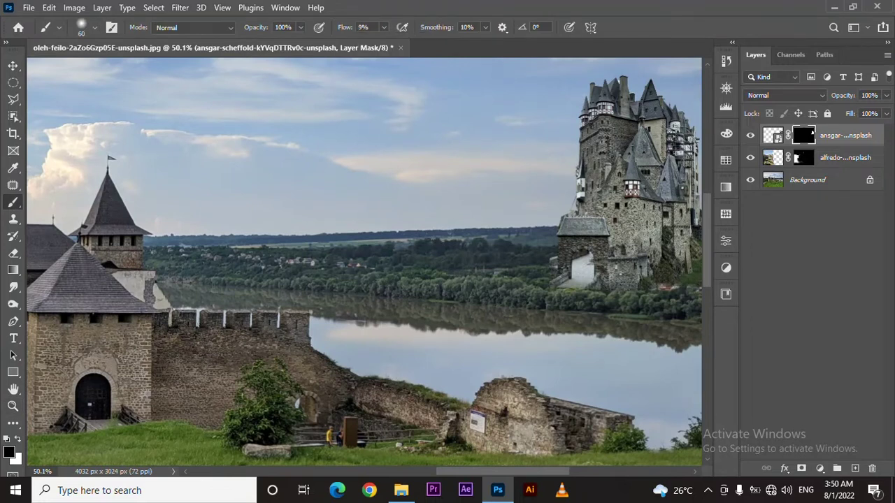
drag(649, 133, 650, 138)
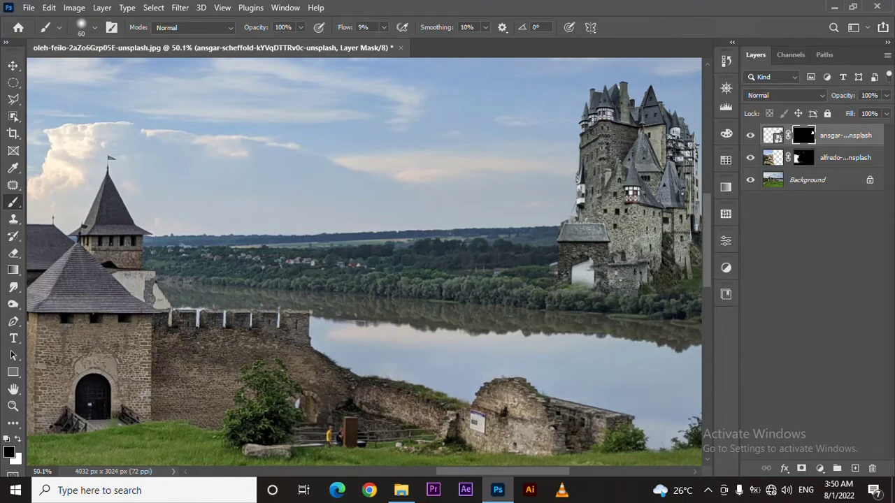
Unlock the background photo as an editable Layer 0.
key(ctrl+0)
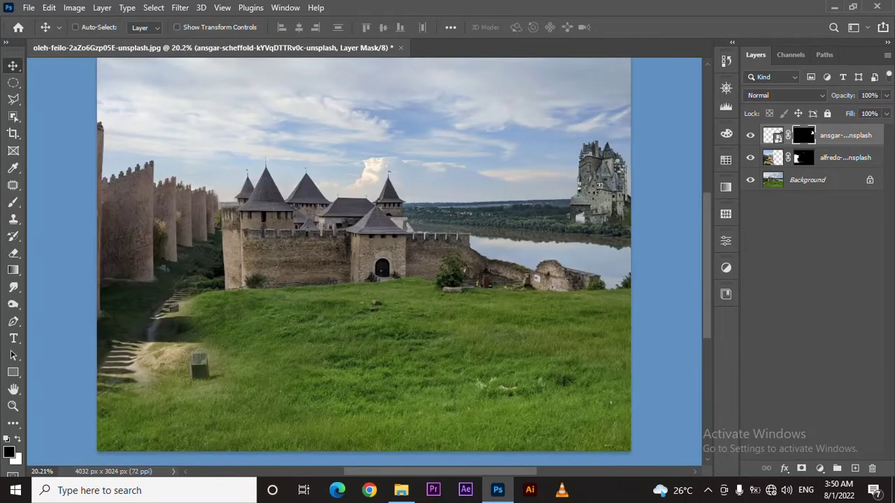
click(810, 180)
click(870, 180)
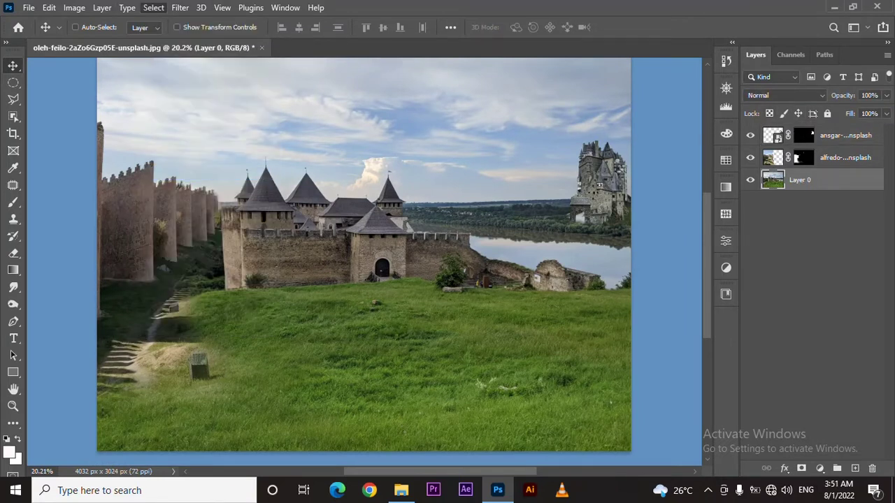
Mask the original sky out of Layer 0 using an inverted sky selection.
click(153, 7)
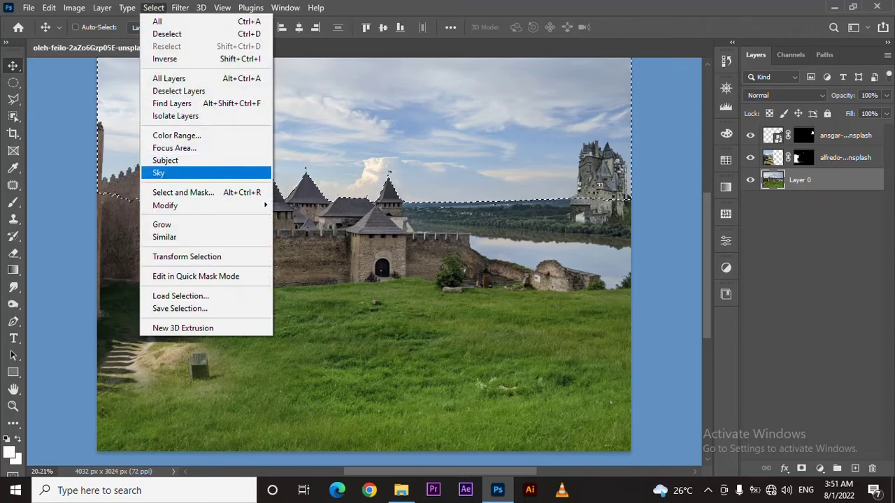
click(160, 56)
click(801, 468)
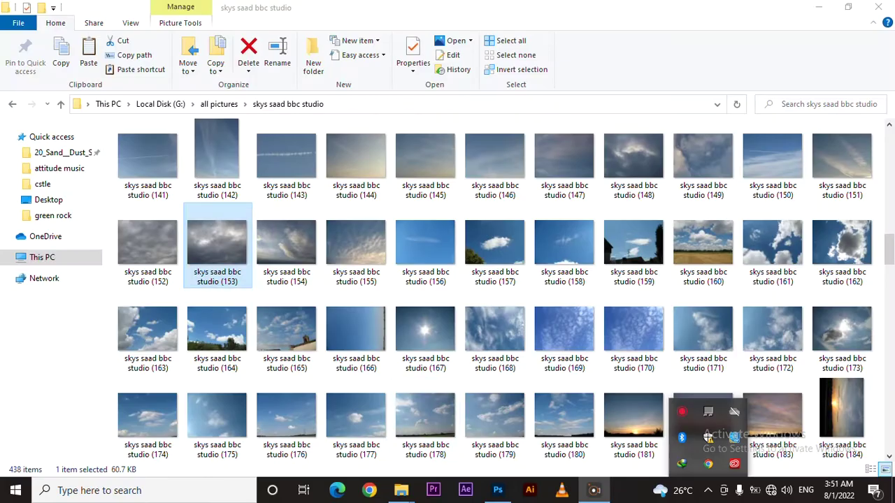
Place the stormy sky image, scale it, and put it beneath the landscape layer.
scroll(447, 279, down, 1)
drag(504, 447, 430, 369)
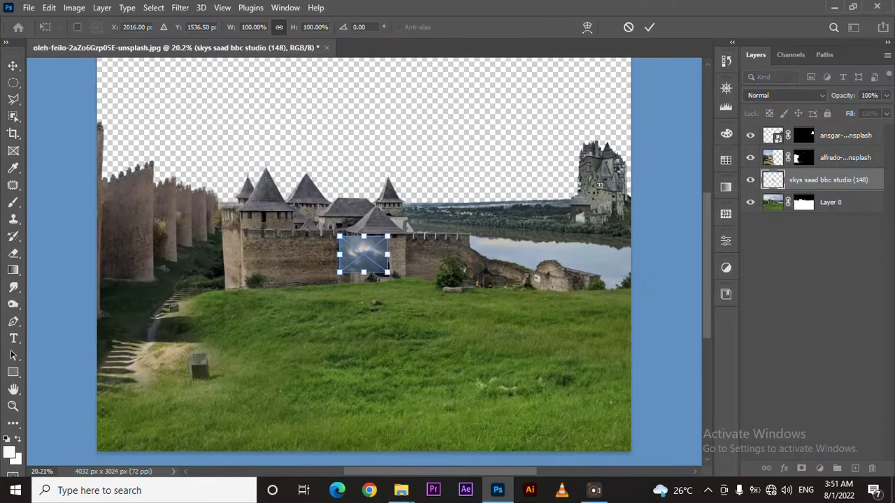
mouse_move(336, 225)
mouse_down()
mouse_move(705, 133)
mouse_move(259, 290)
mouse_move(396, 203)
mouse_up()
key(Return)
key(ctrl+bracketleft)
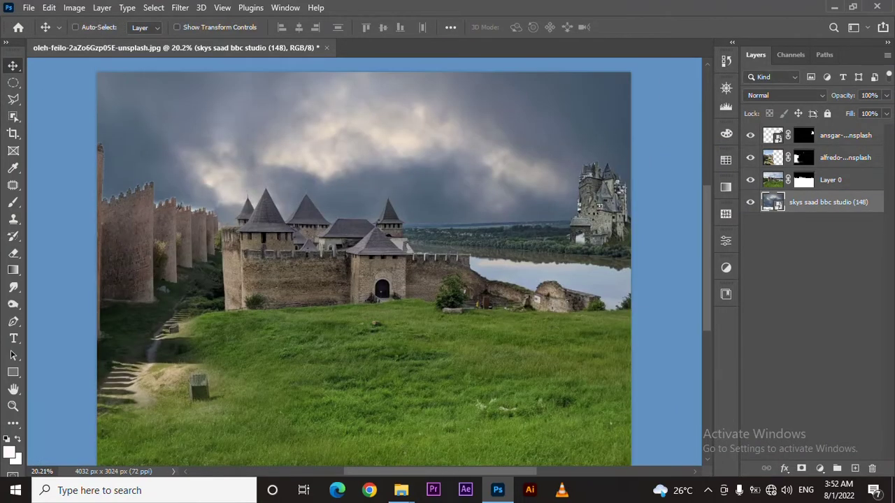
drag(360, 105, 345, 111)
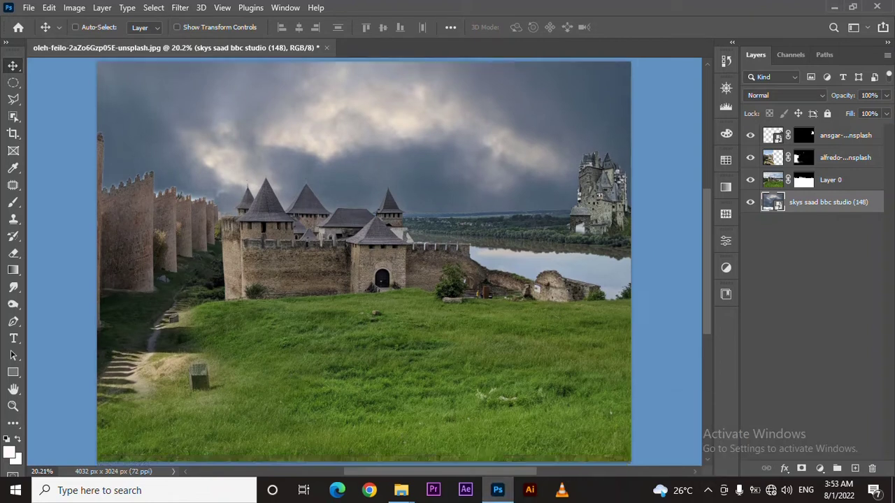
Add a Color Balance adjustment shifting the landscape's midtones toward blue and magenta.
key(alt+bracketright)
click(820, 468)
click(818, 351)
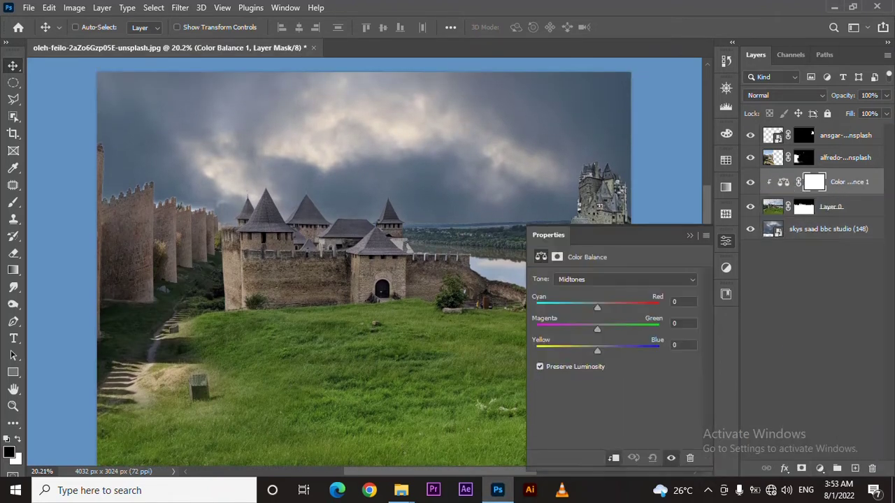
drag(597, 351, 626, 350)
drag(597, 329, 638, 351)
Add a Brightness/Contrast adjustment darkening the landscape to brightness -136.
click(831, 206)
click(820, 468)
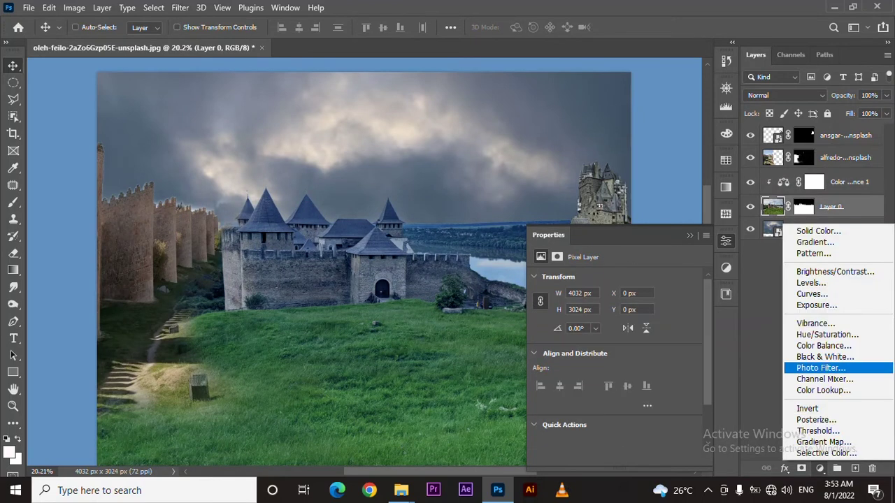
click(819, 270)
drag(614, 314, 551, 315)
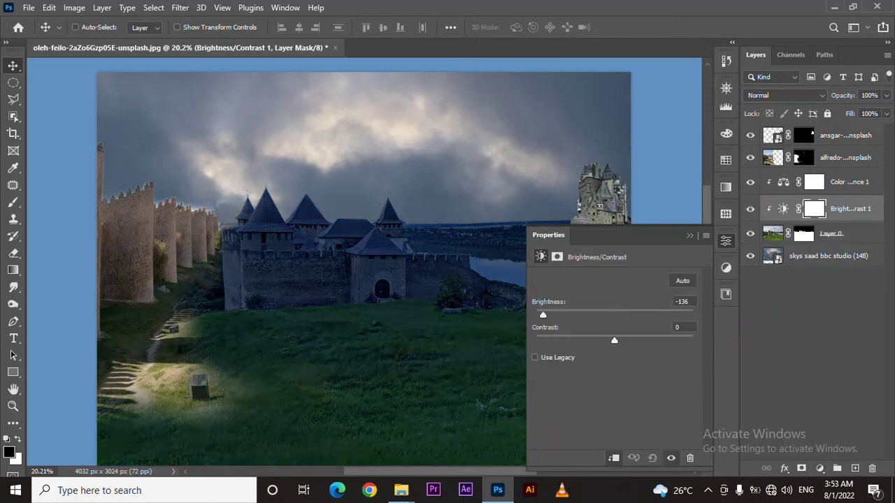
Try pushing the Color Balance shadows toward blue, then delete that adjustment.
click(814, 182)
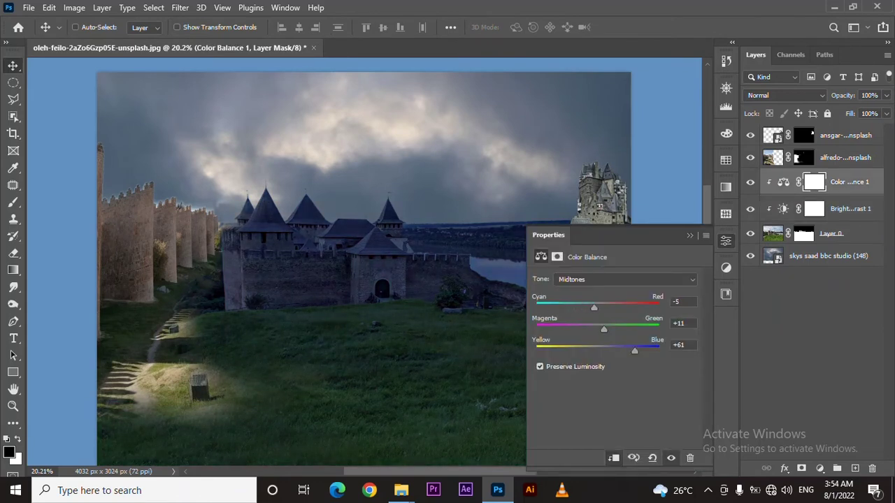
click(625, 279)
click(608, 280)
mouse_move(597, 350)
mouse_down()
mouse_move(615, 350)
mouse_move(589, 329)
mouse_up()
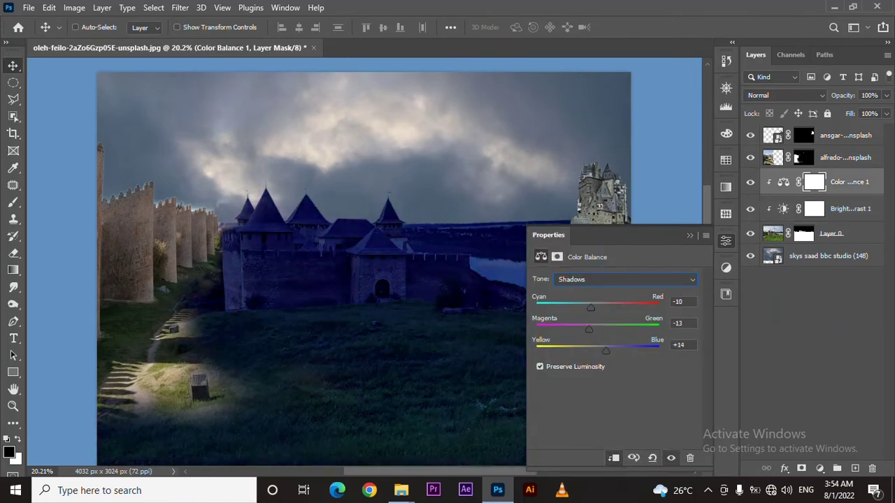
key(Delete)
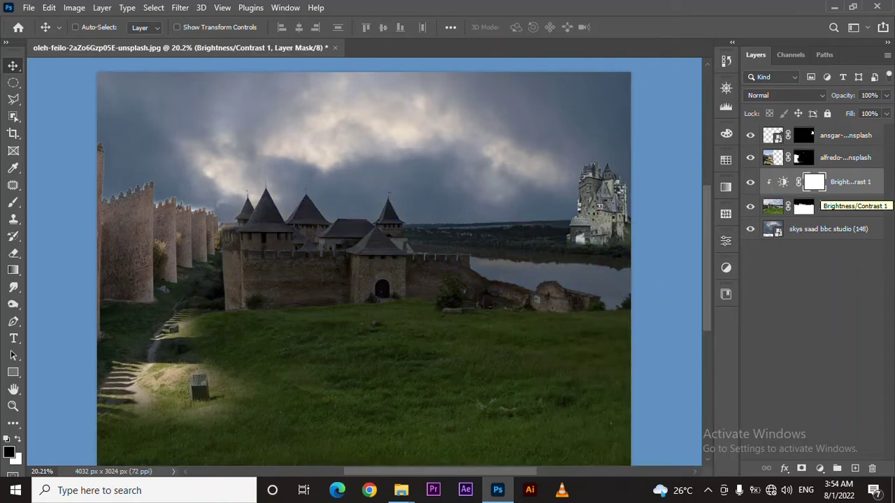
Replace Brightness/Contrast with a Hue/Saturation adjustment, lightness about -75 and hue shifted.
key(Delete)
click(820, 468)
click(803, 343)
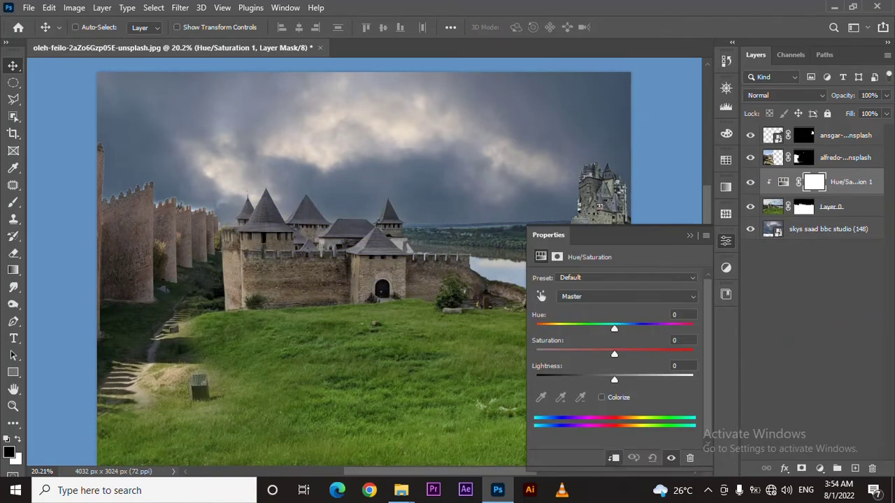
drag(614, 379, 567, 379)
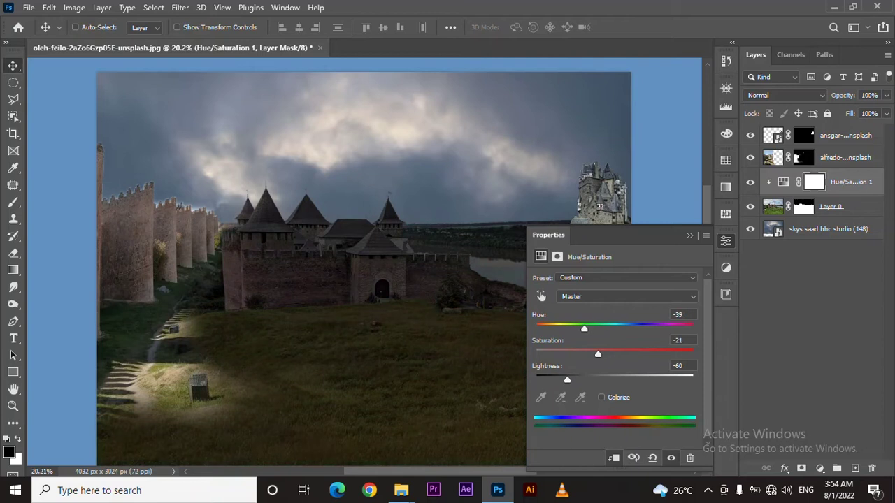
drag(584, 328, 629, 328)
drag(567, 379, 555, 378)
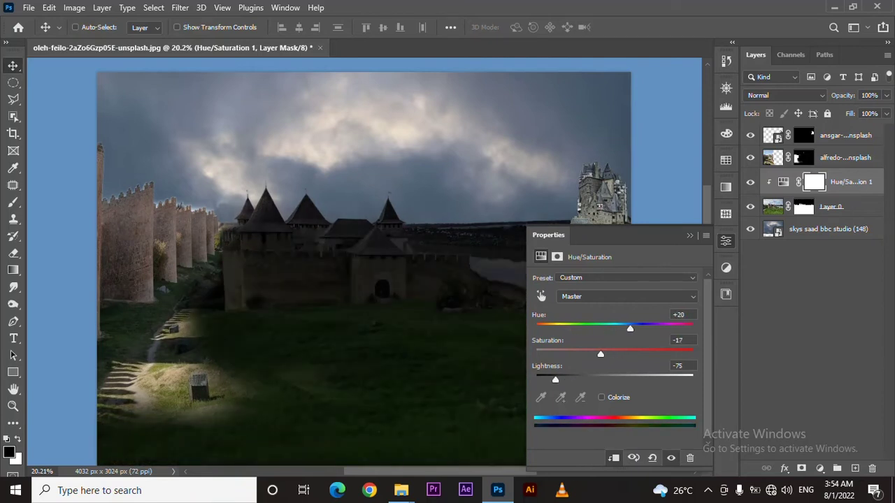
drag(645, 328, 629, 328)
drag(555, 379, 552, 379)
Turn on Colorize and tint the landscape a dark purple-blue around hue 225.
click(601, 397)
drag(614, 379, 565, 379)
drag(615, 328, 626, 328)
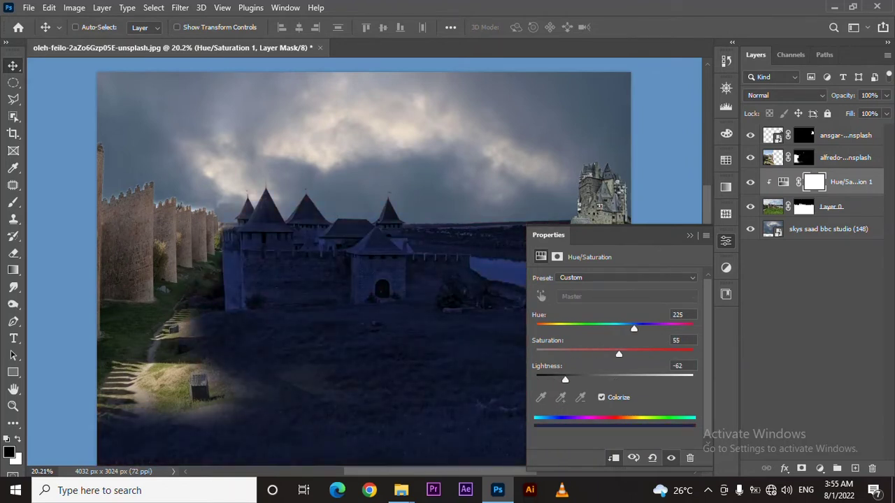
drag(565, 379, 550, 379)
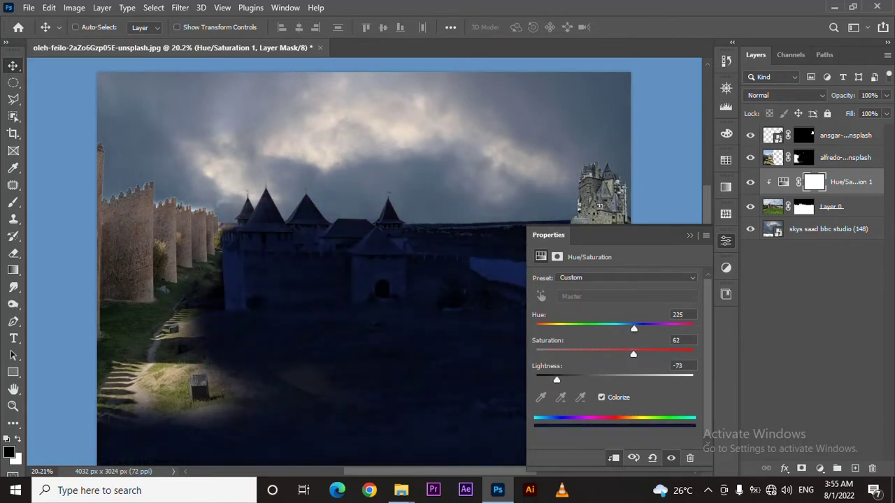
drag(629, 328, 639, 327)
click(689, 235)
Add a Curves adjustment clipped to the landscape that darkens the shadows.
click(820, 468)
click(824, 297)
key(ctrl+alt+g)
drag(599, 397, 599, 408)
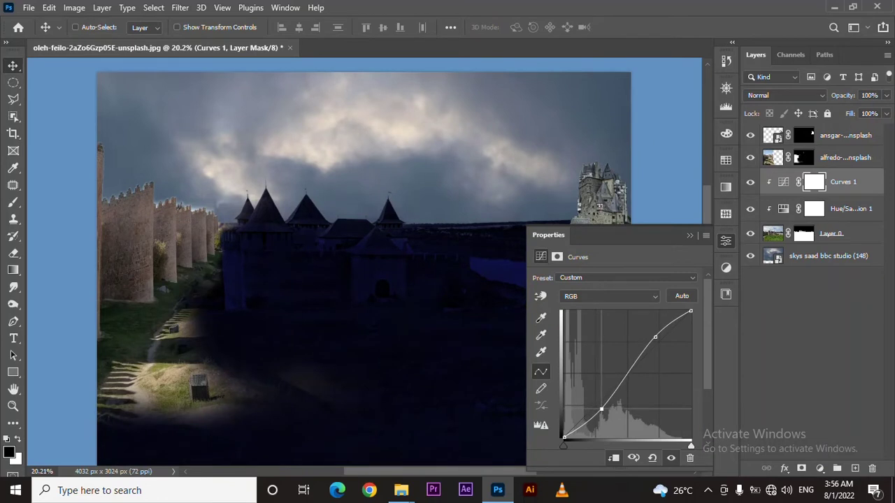
click(689, 234)
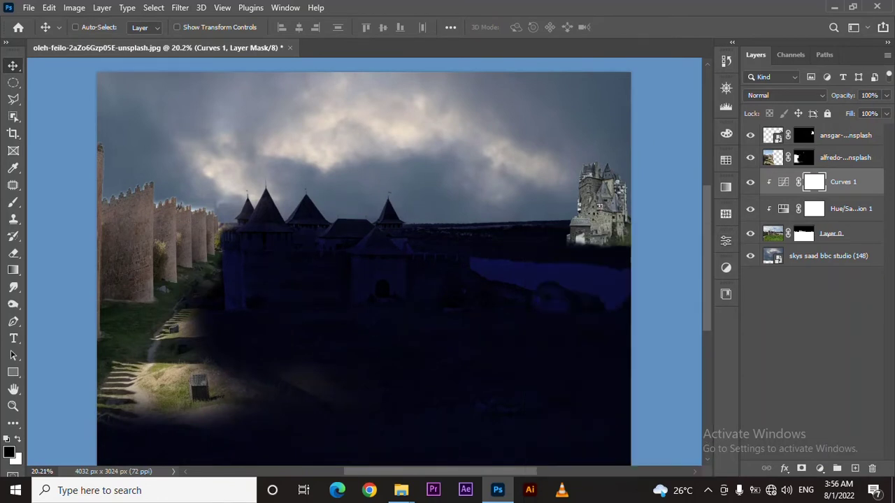
Duplicate the Curves and Hue/Saturation adjustments and move the copies above the walls layer.
shift+click(849, 208)
drag(850, 209, 837, 469)
drag(849, 183, 849, 148)
Clip the night-blue adjustment copies to the walls layer.
right_click(842, 159)
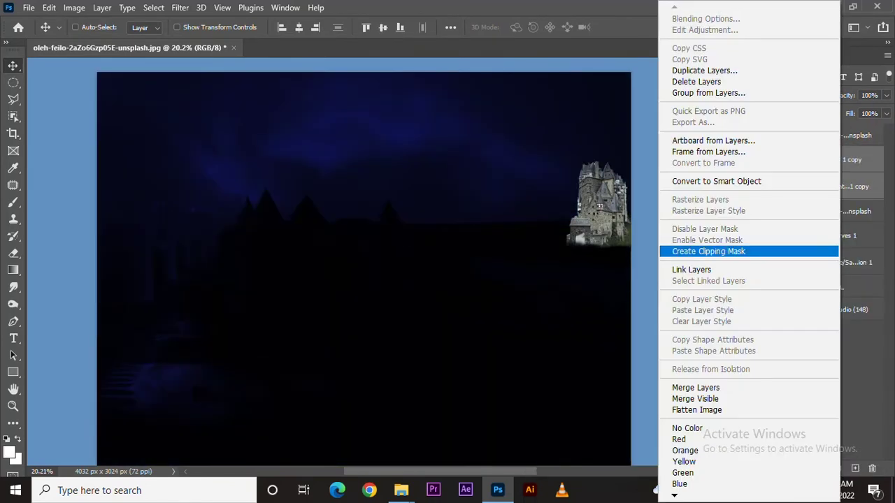
click(708, 251)
right_click(843, 159)
click(708, 250)
right_click(842, 159)
click(707, 250)
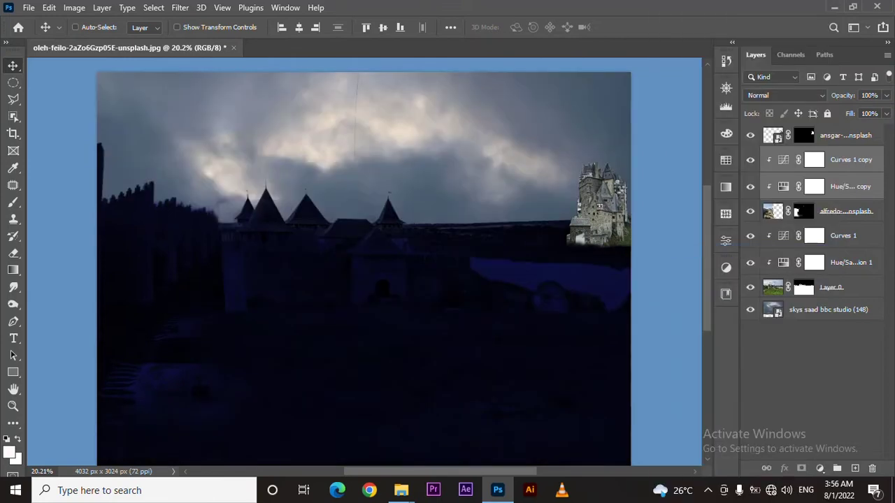
Duplicate the adjustments, clip them to the right-hand castle, and copy another pair above the sky.
drag(849, 160, 837, 468)
drag(849, 160, 850, 129)
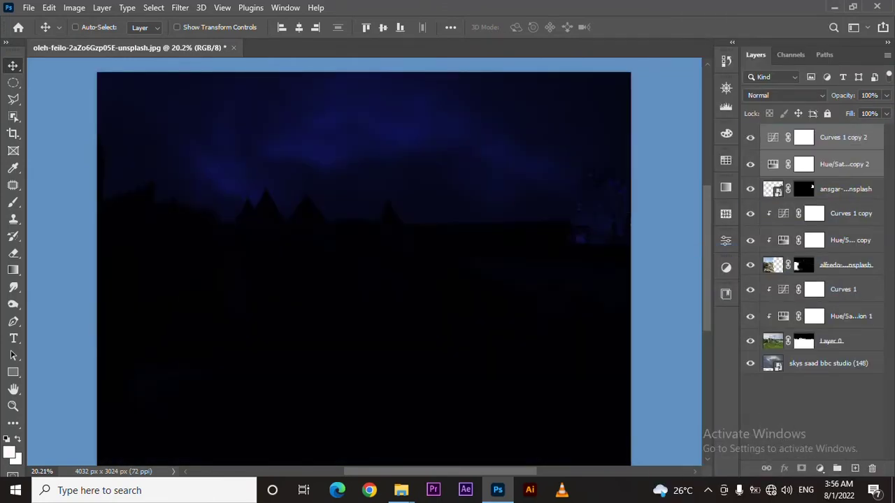
right_click(838, 163)
click(696, 251)
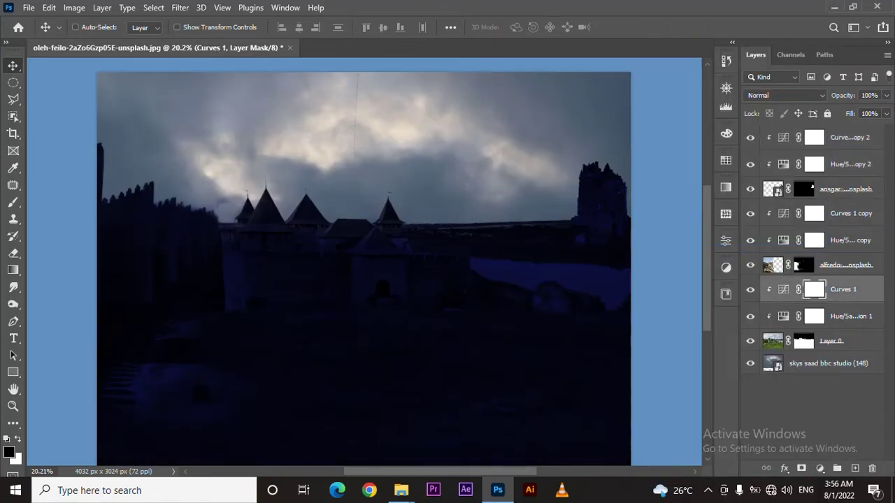
drag(849, 150, 839, 405)
click(803, 365)
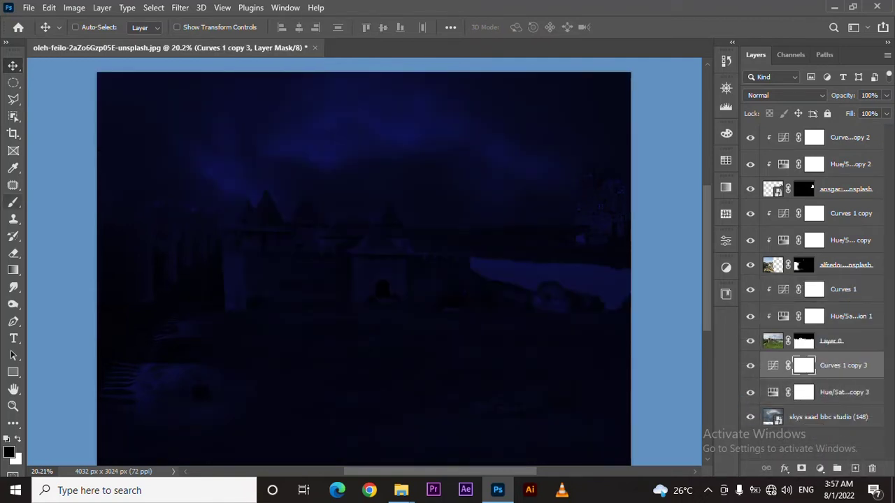
Paint the Hue/Sat copy 3 mask with an 800px black brush at 17% flow to reveal the bright cloud.
key(b)
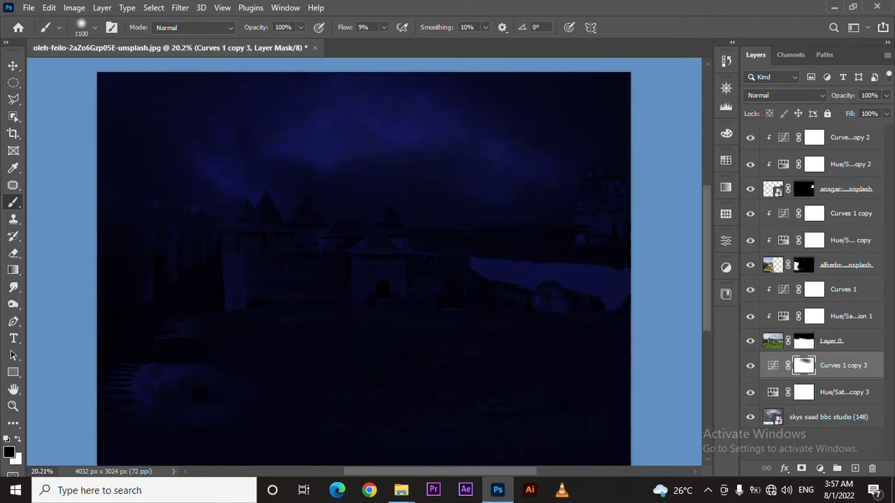
key(x)
key(shift+7)
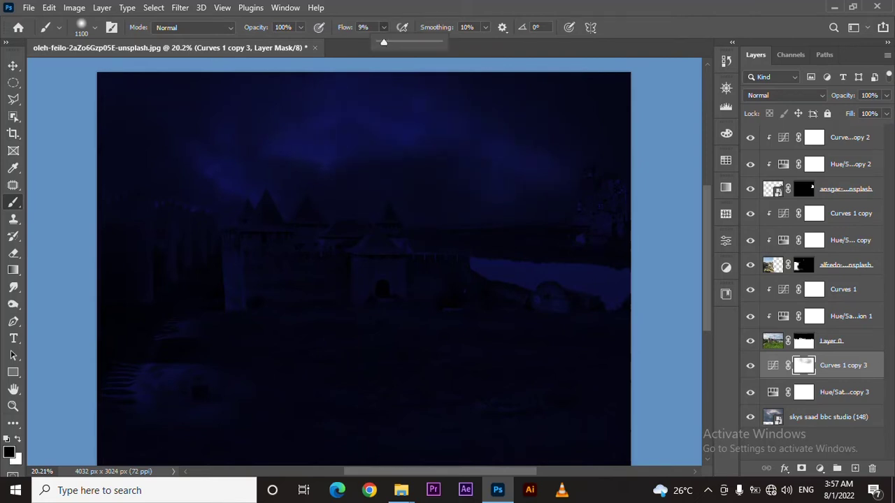
key(shift+6)
click(803, 392)
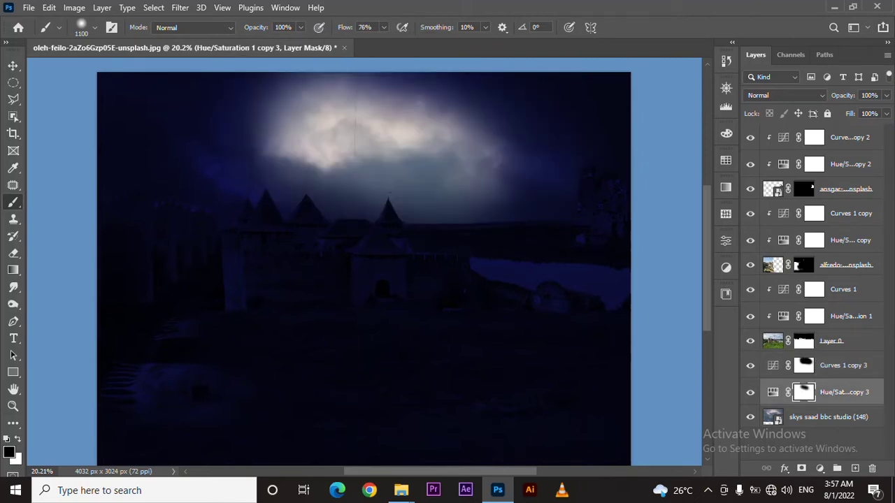
key(bracketleft)
key(bracketleft)
key(bracketleft)
key(shift+1)
key(shift+7)
drag(314, 154, 545, 161)
drag(454, 139, 230, 160)
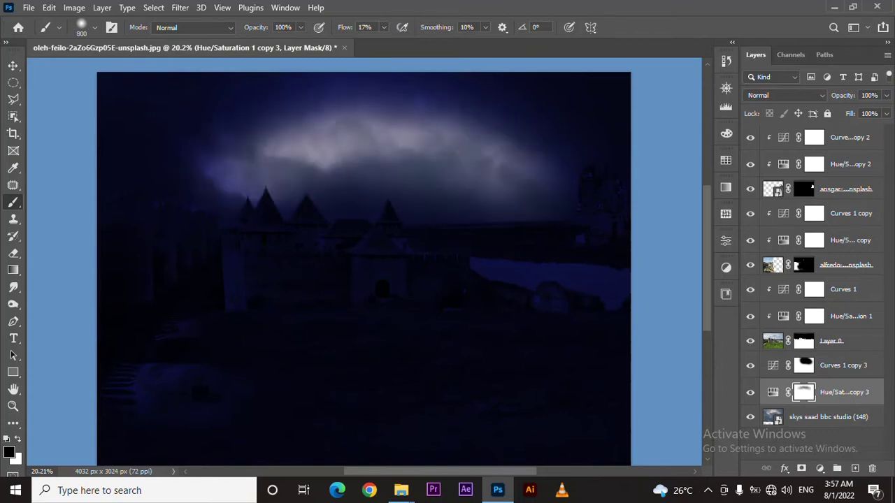
drag(391, 146, 532, 175)
mouse_move(420, 154)
mouse_down()
mouse_move(280, 140)
mouse_move(573, 167)
mouse_up()
drag(286, 133, 210, 174)
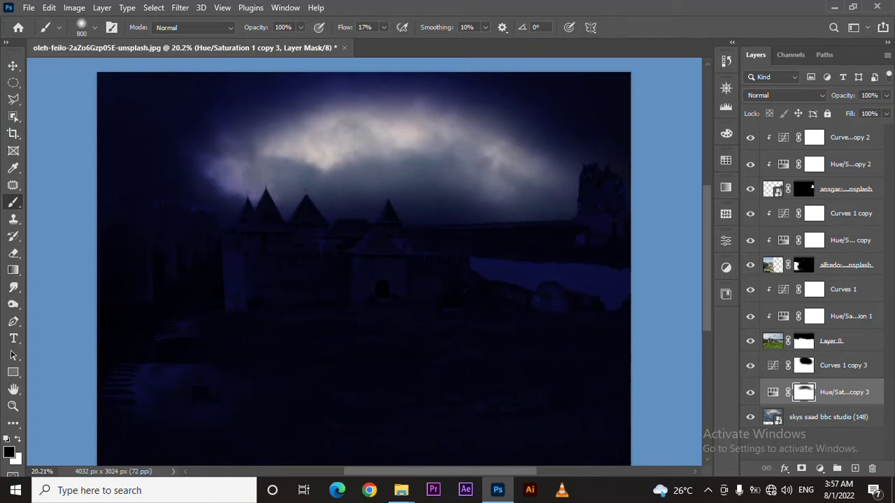
Work through the Hue/Saturation 1 and Curves 1 masks at 8% and 59% flow, ending on Curves 1.
key(v)
click(814, 316)
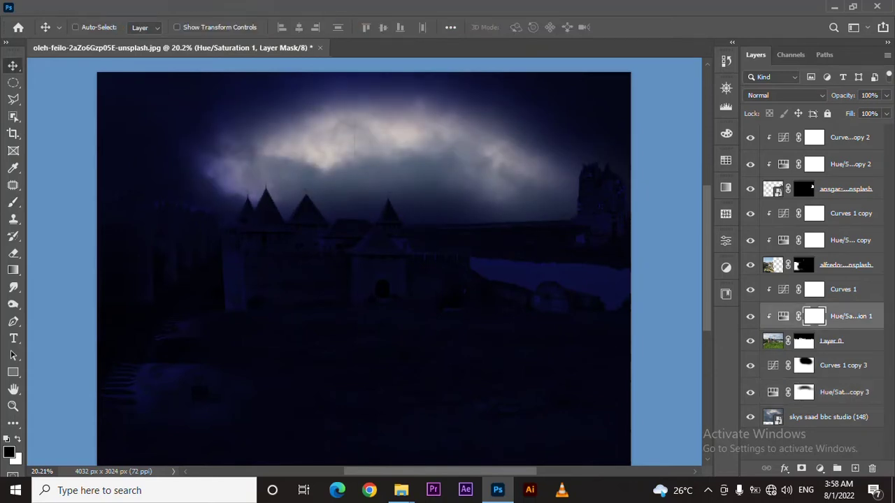
key(b)
key(shift+0)
key(shift+8)
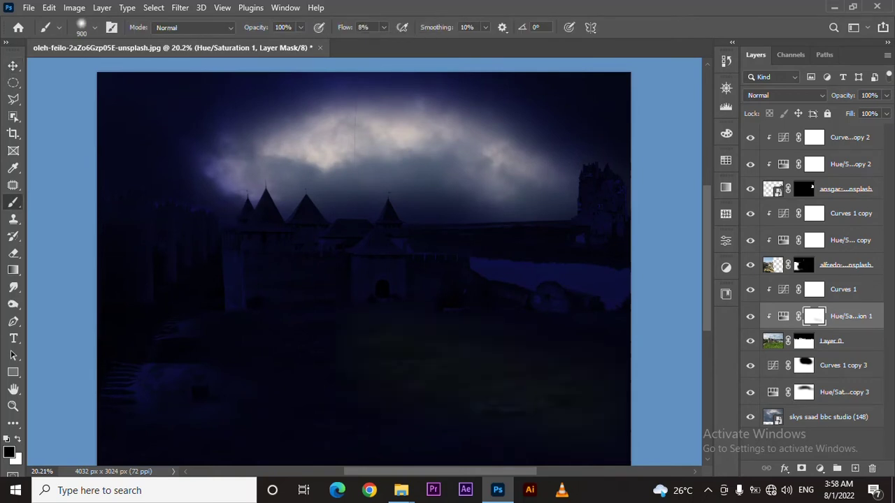
key(alt+bracketright)
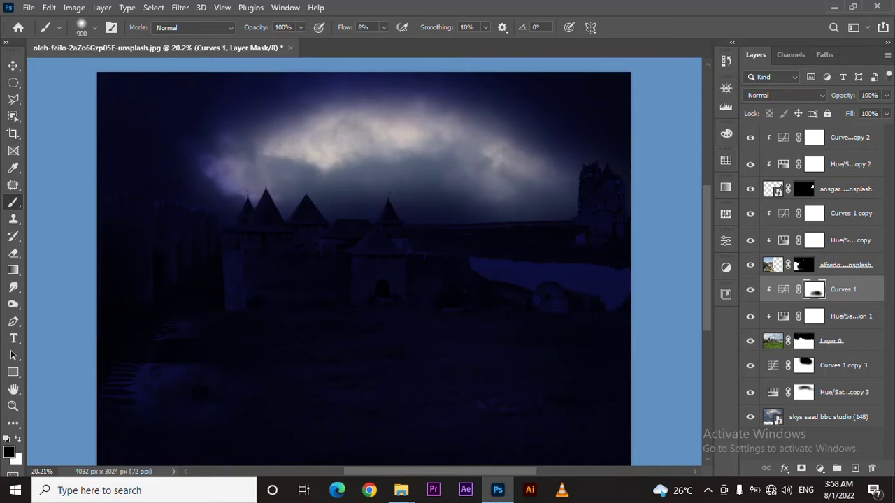
key(shift+5)
key(shift+9)
key(alt+bracketright)
key(alt+bracketright)
key(alt+bracketright)
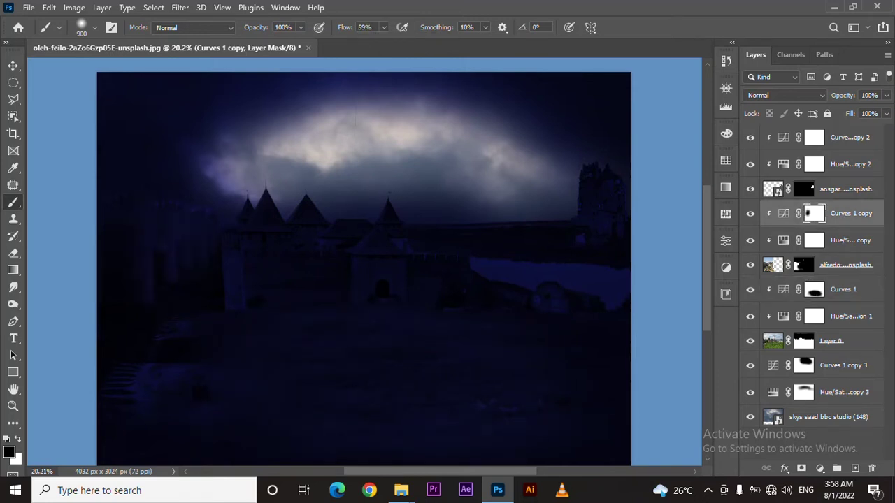
key(alt+bracketright)
key(alt+bracketright)
key(alt+bracketright)
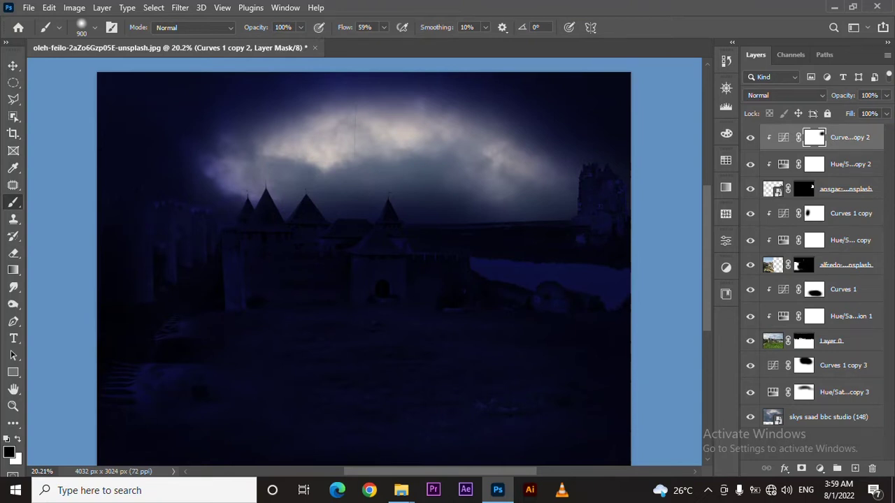
key(alt+bracketleft)
key(alt+bracketleft)
key(alt+bracketleft)
Add an empty Layer 1 above the sky and set it to Overlay blending.
key(v)
key(ctrl+shift+alt+n)
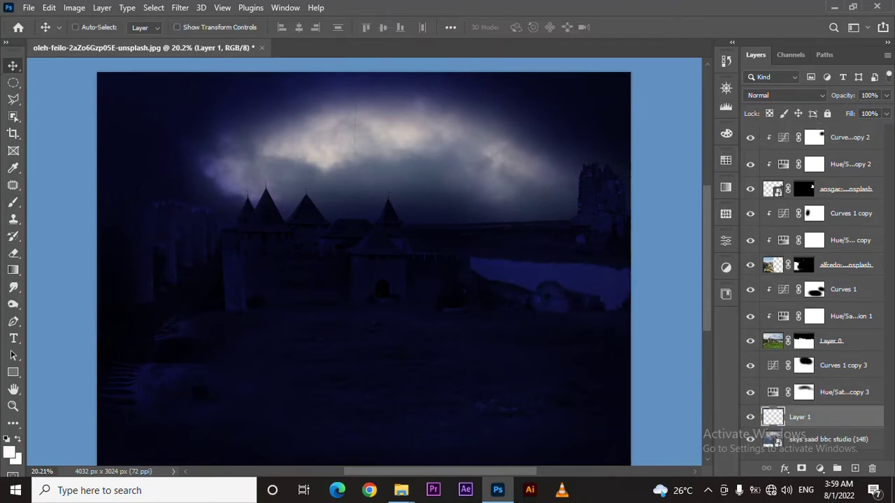
key(b)
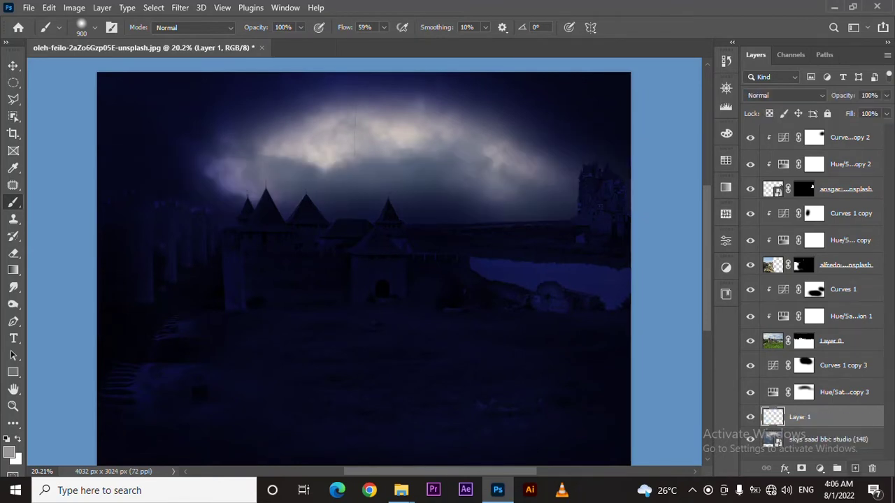
click(784, 95)
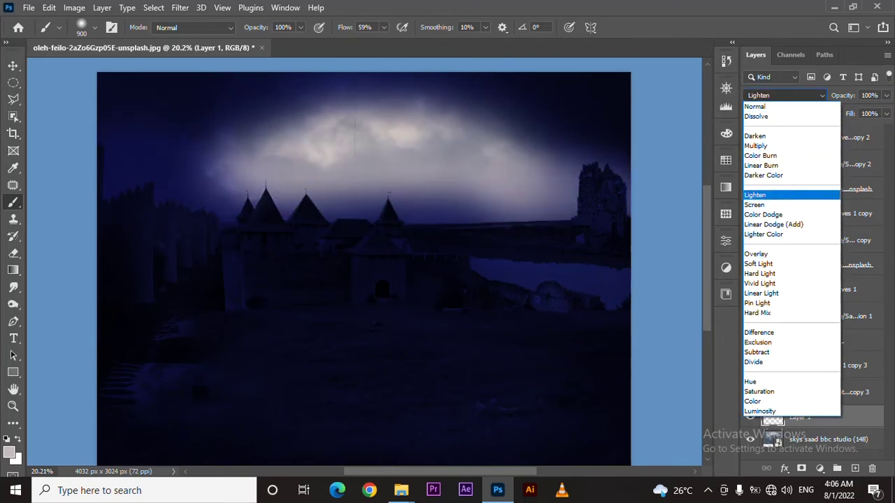
key(Down)
key(Return)
Select the ansgar castle layer mask and zoom in on the castle.
key(v)
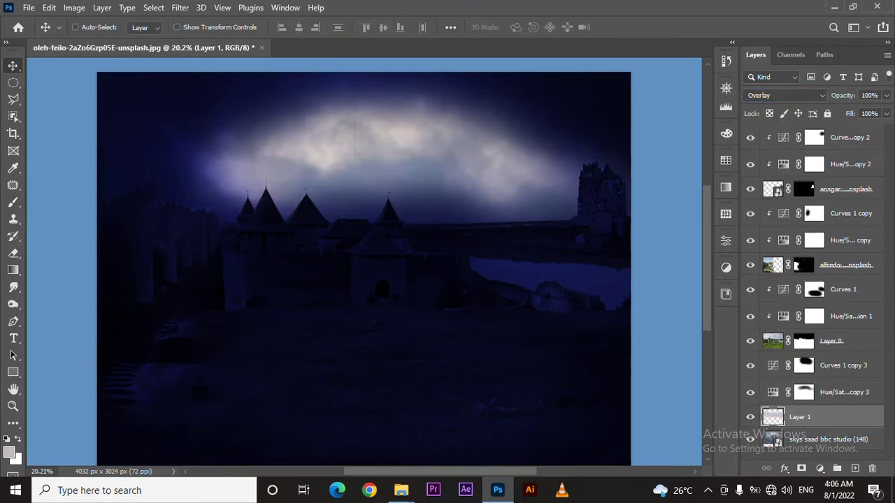
click(803, 188)
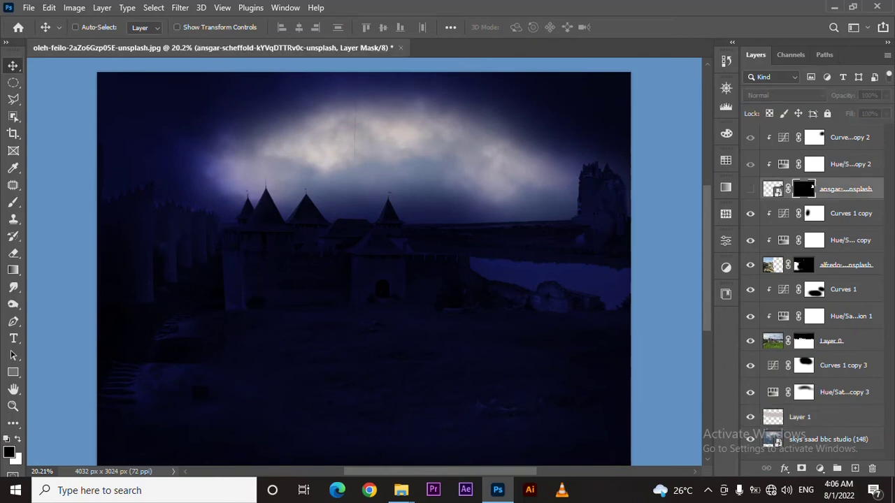
key(z)
drag(580, 170, 650, 170)
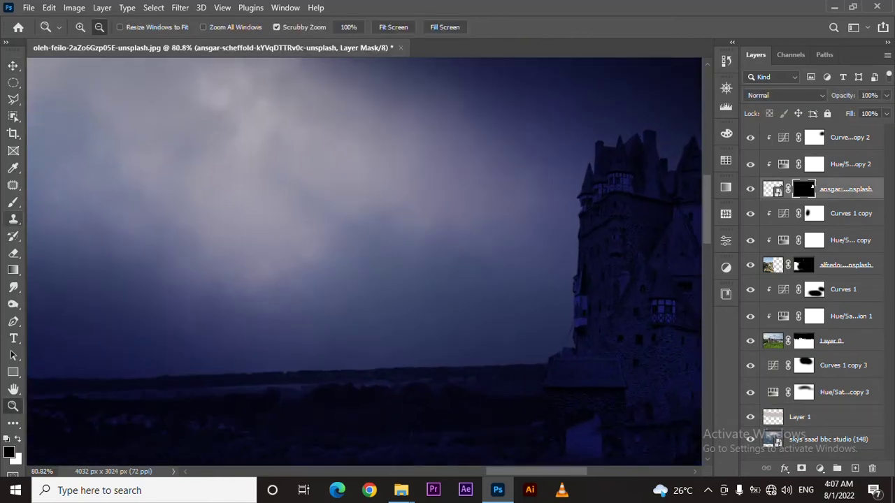
Add an empty Layer 2 at the top of the layer stack.
drag(489, 279, 349, 279)
scroll(363, 259, down, 1)
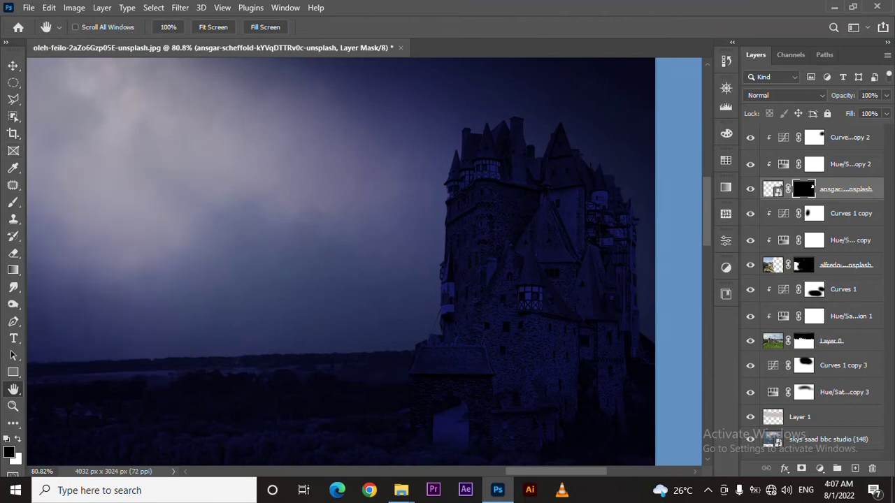
click(801, 137)
key(ctrl+shift+alt+n)
key(l)
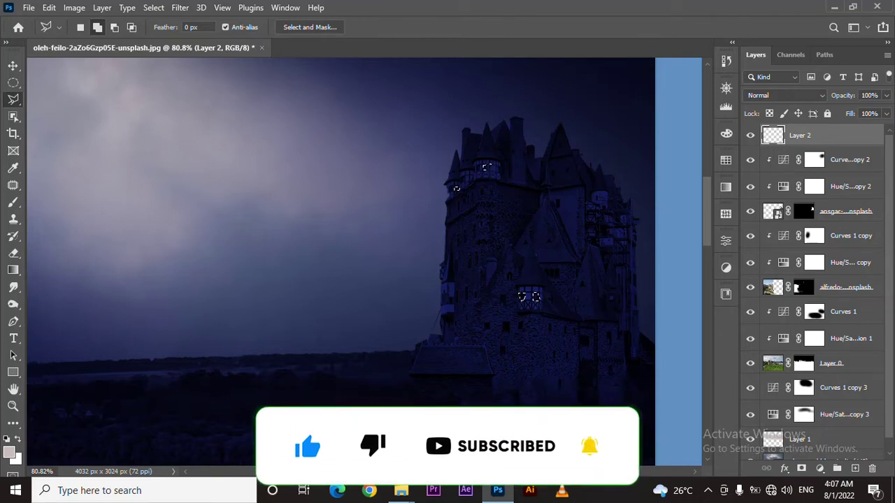
Select the turret window, narrow windows, upper window and castle door with the Polygonal Lasso.
drag(537, 297, 520, 297)
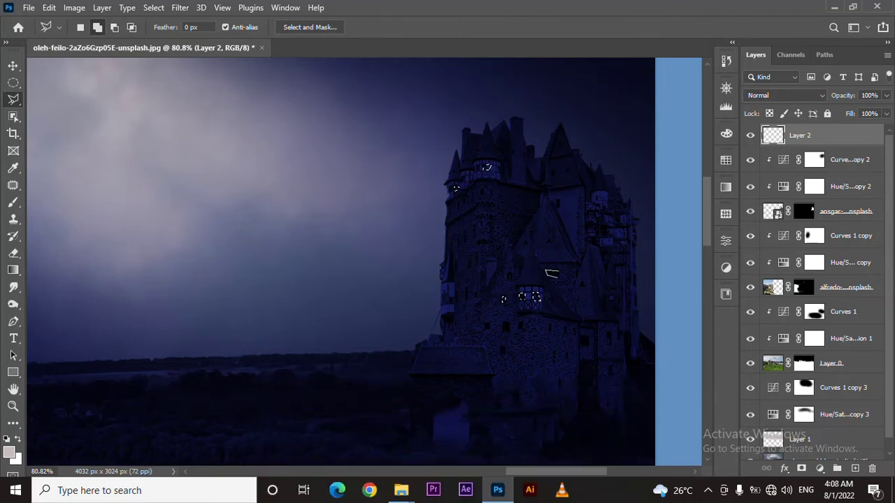
scroll(550, 273, down, 1)
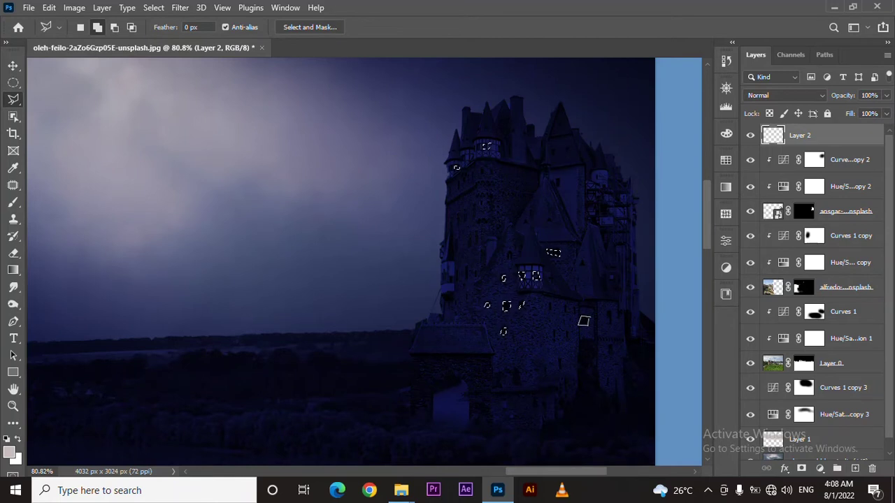
ctrl+click(531, 311)
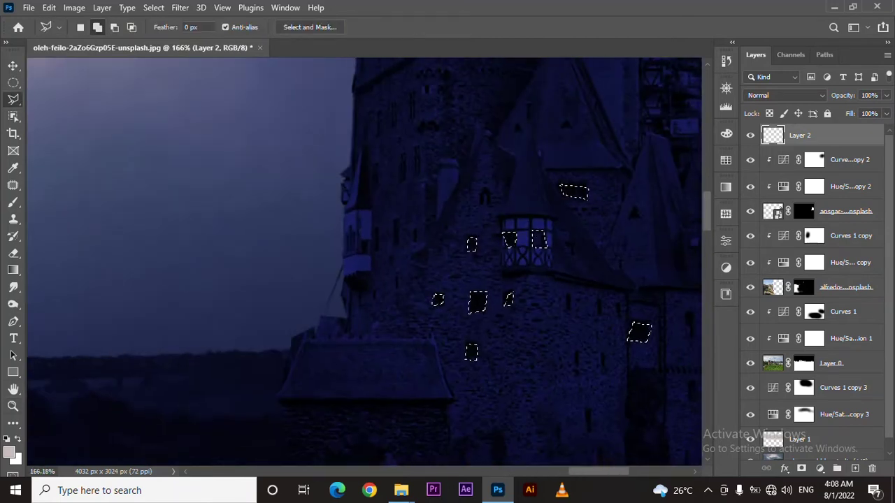
shift+click(484, 189)
click(491, 202)
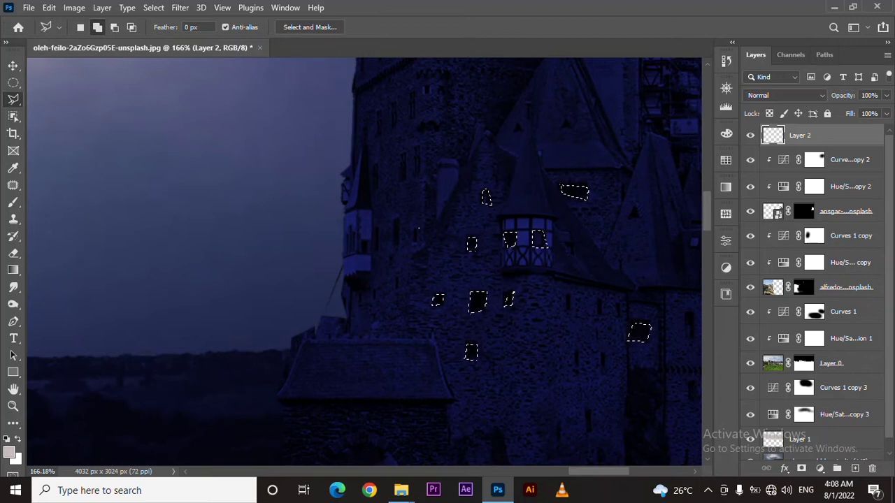
shift+click(418, 228)
click(415, 243)
shift+click(398, 221)
click(396, 246)
click(397, 221)
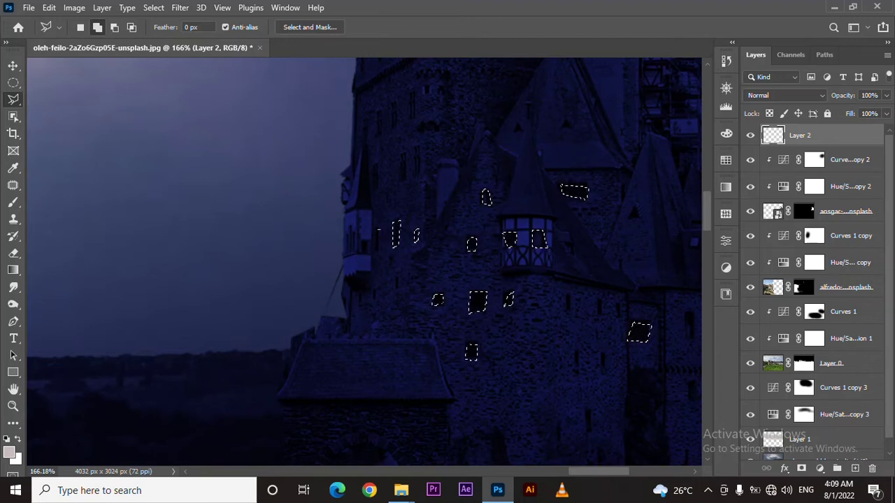
shift+click(377, 229)
click(376, 250)
click(377, 229)
shift+click(376, 166)
click(375, 190)
click(376, 167)
click(413, 178)
click(397, 155)
click(418, 149)
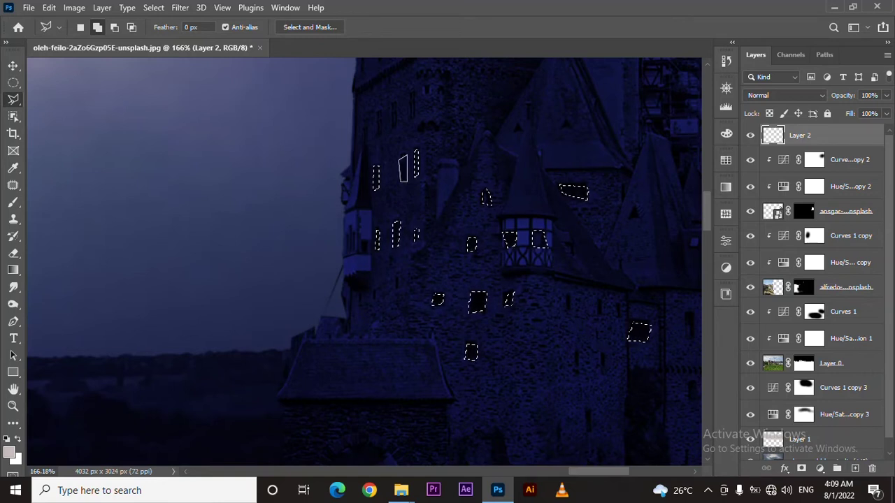
scroll(418, 148, down, 3)
scroll(419, 280, down, 1)
shift+click(496, 281)
click(504, 319)
click(488, 319)
click(495, 281)
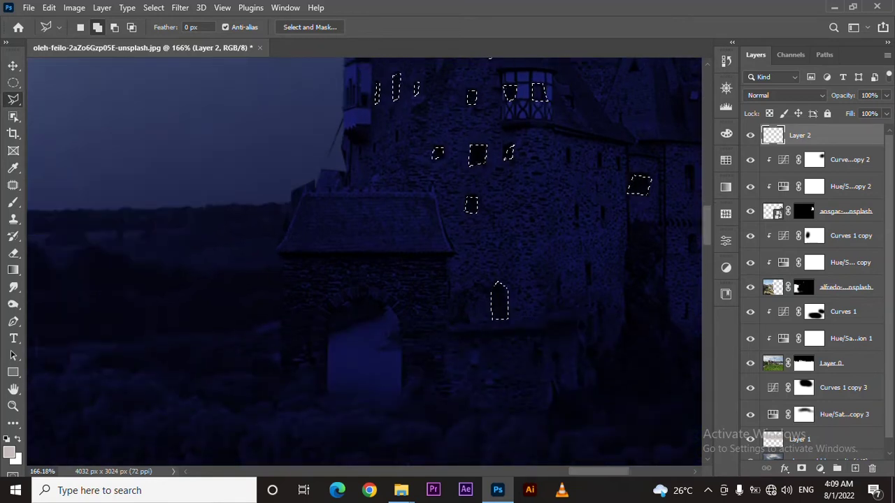
Add the right-wall narrow window, lower door and several wall windows to the selection.
scroll(495, 281, up, 2)
scroll(363, 259, right, 5)
scroll(363, 259, up, 2)
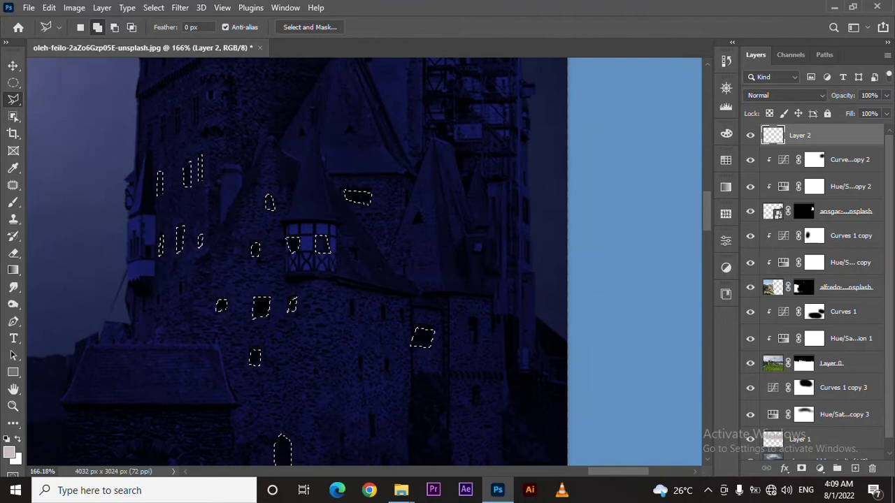
click(469, 319)
click(468, 345)
click(478, 319)
click(476, 388)
scroll(477, 389, down, 1)
click(371, 373)
click(378, 394)
click(370, 373)
click(350, 259)
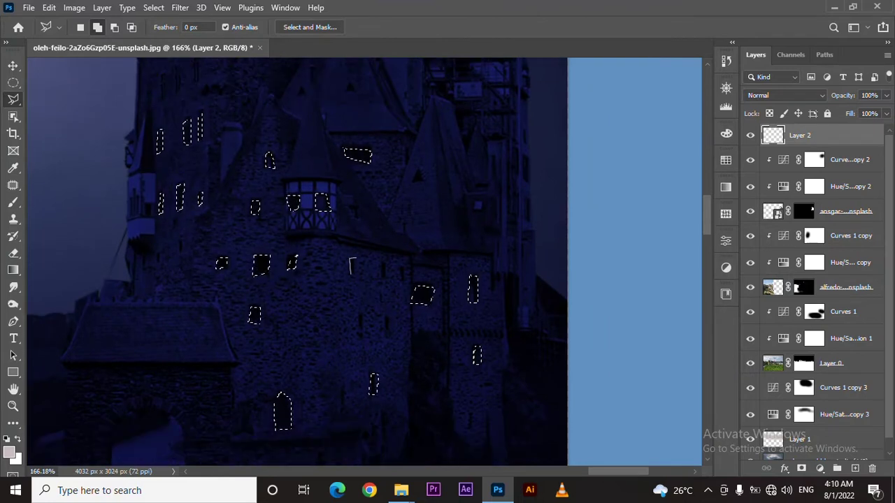
click(358, 275)
click(351, 275)
click(380, 264)
click(386, 265)
click(358, 316)
click(364, 316)
click(360, 328)
click(385, 316)
click(391, 329)
click(386, 317)
Add the upper-tower, central-tower and low slit windows to the selection, then fit the image on screen.
scroll(449, 125, up, 1)
scroll(449, 126, up, 2)
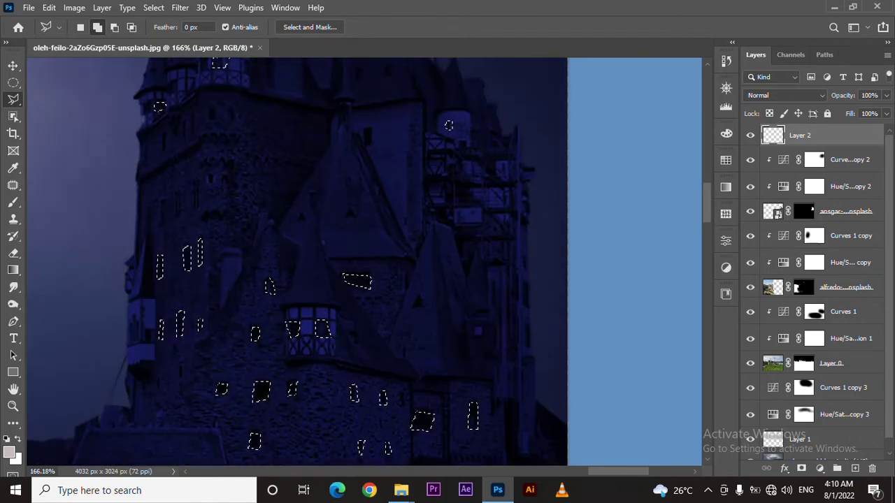
click(368, 129)
click(372, 144)
click(363, 143)
click(368, 129)
scroll(390, 169, up, 2)
scroll(390, 168, up, 1)
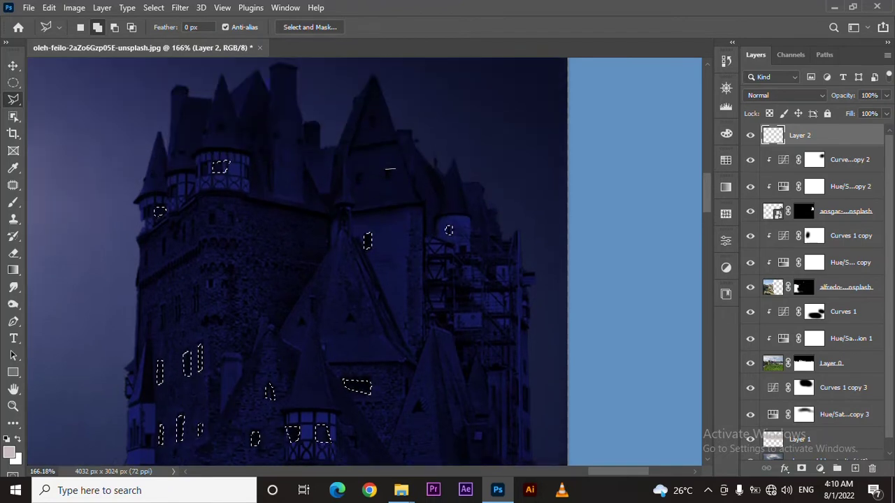
click(395, 182)
click(384, 183)
scroll(385, 168, up, 1)
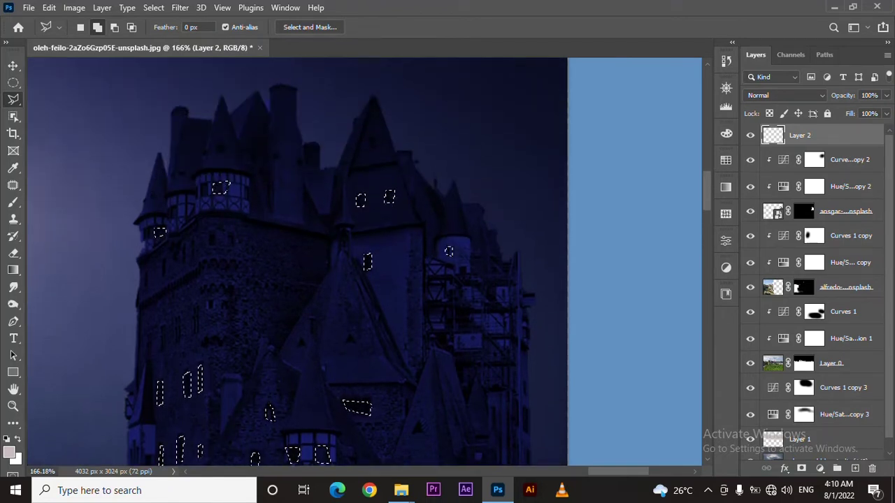
click(220, 145)
click(224, 155)
double_click(216, 155)
click(373, 137)
click(377, 151)
double_click(368, 150)
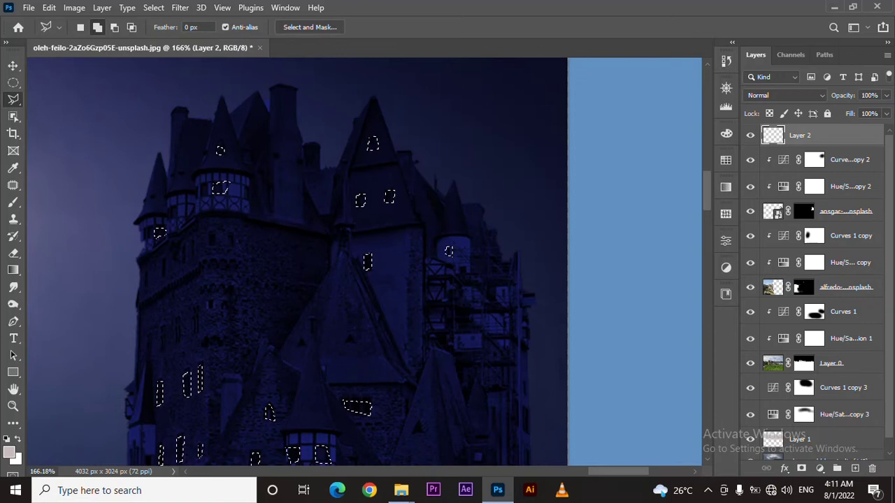
scroll(297, 262, down, 9)
scroll(297, 263, down, 2)
click(492, 304)
click(483, 358)
click(493, 364)
double_click(491, 304)
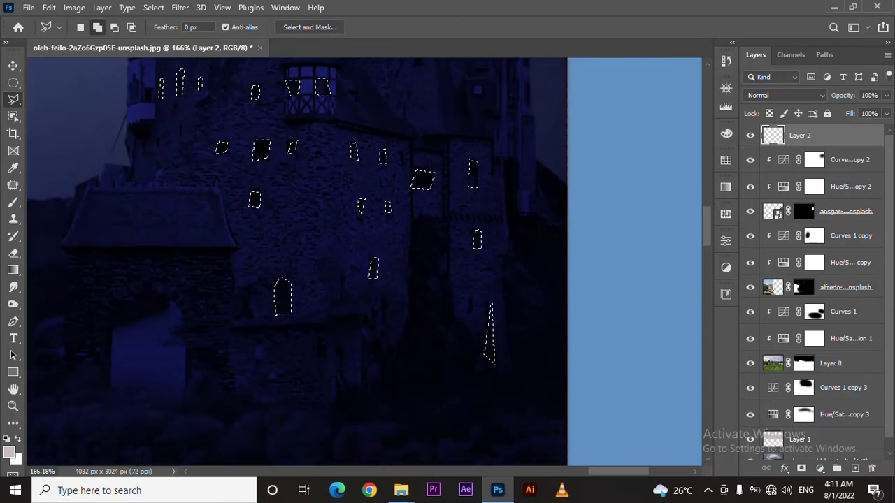
key(ctrl+0)
click(9, 452)
Fill the window selections with bright green, deselect, and set brush flow to 100%.
click(712, 205)
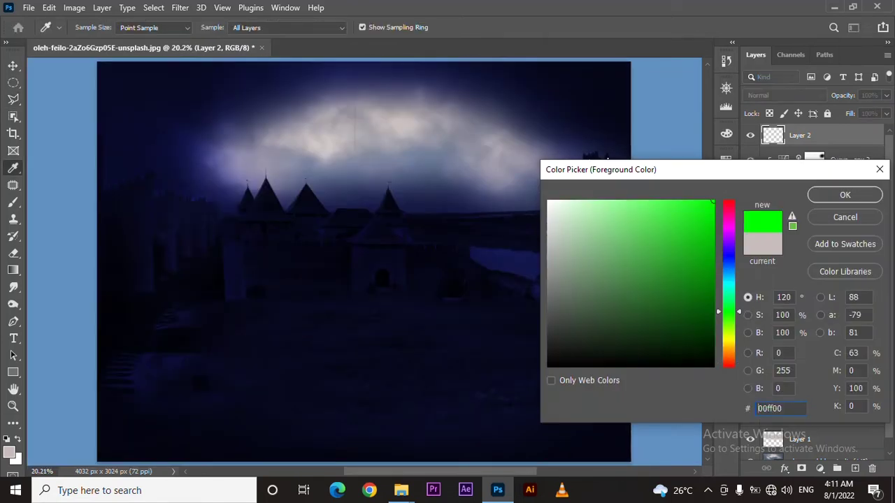
click(845, 194)
key(alt+BackSpace)
key(ctrl+d)
key(b)
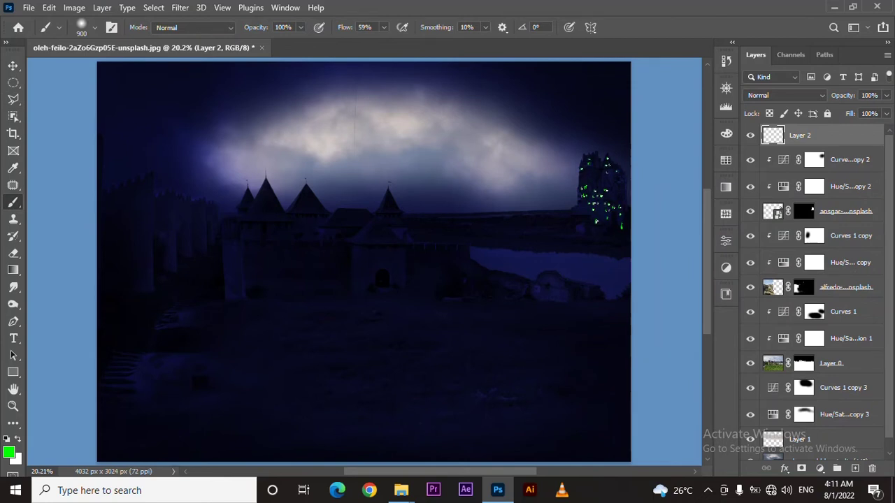
key(shift+0)
Zoom in on the distant castle.
key(v)
key(z)
click(547, 248)
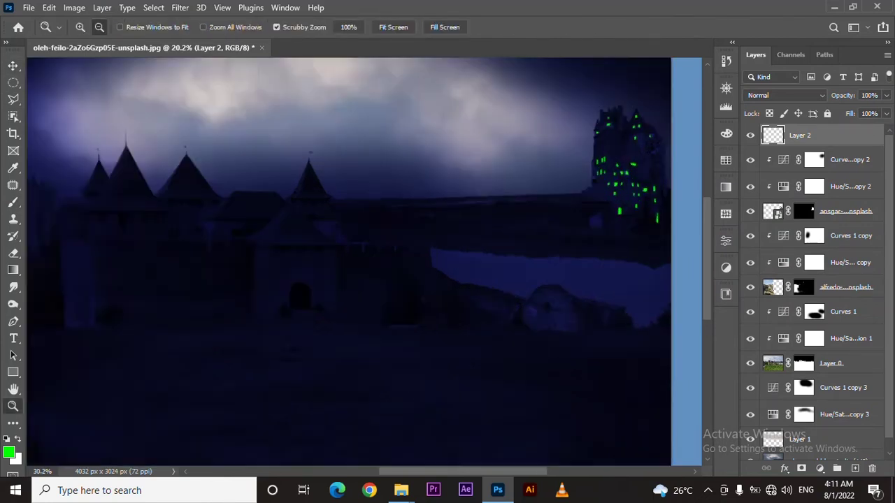
click(594, 210)
key(v)
Add a colorized Hue/Saturation 2 layer (Hue 123, Saturation 100) with an inverted mask.
click(819, 468)
click(815, 342)
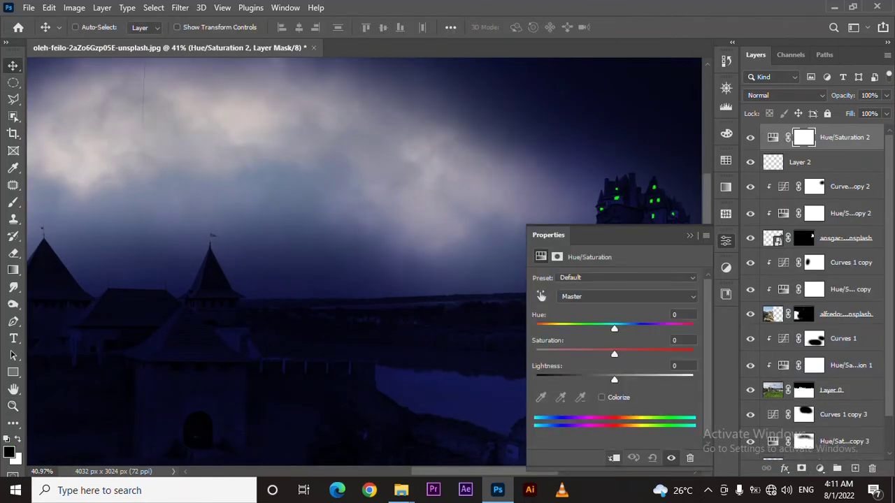
click(601, 397)
mouse_move(536, 327)
mouse_down()
mouse_move(589, 327)
mouse_move(692, 353)
mouse_up()
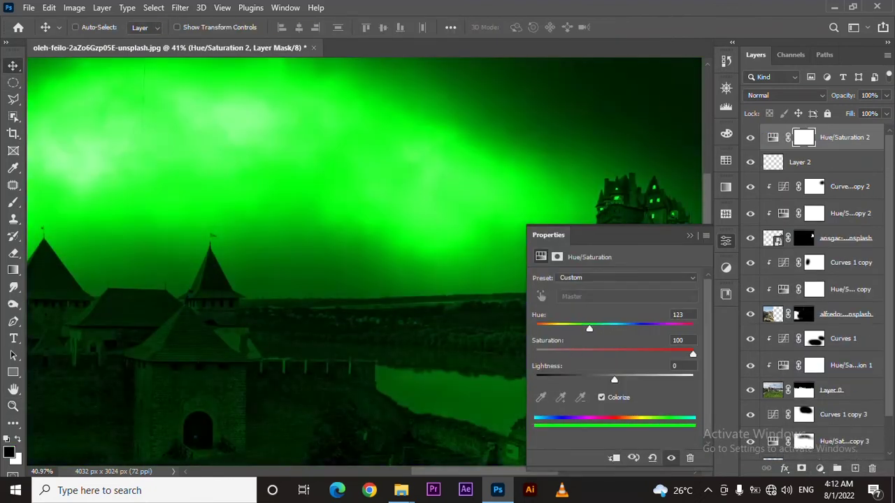
click(725, 240)
key(ctrl+i)
Paint a green glow over the distant castle with a white, size 90 brush at 19% flow.
key(b)
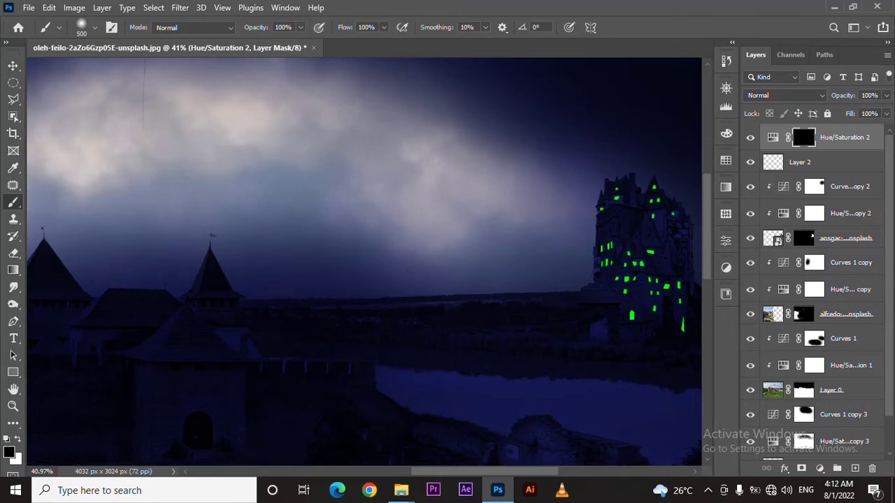
key(shift+6)
key(shift+5)
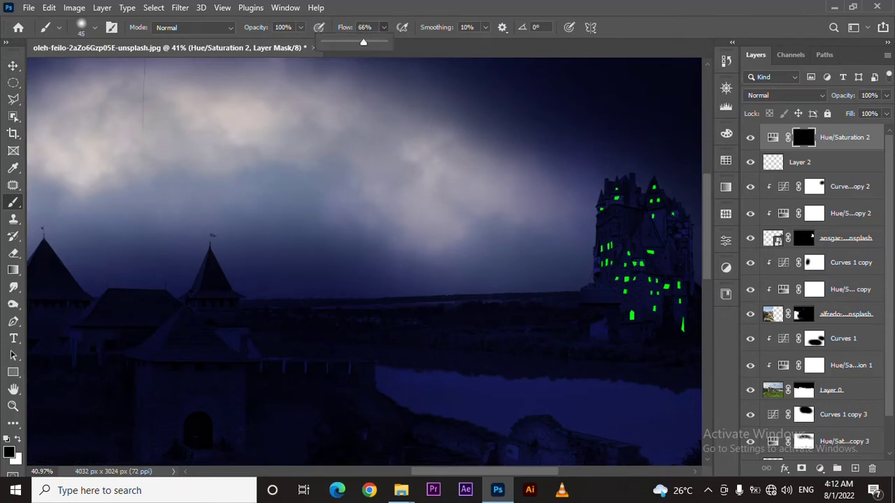
key(x)
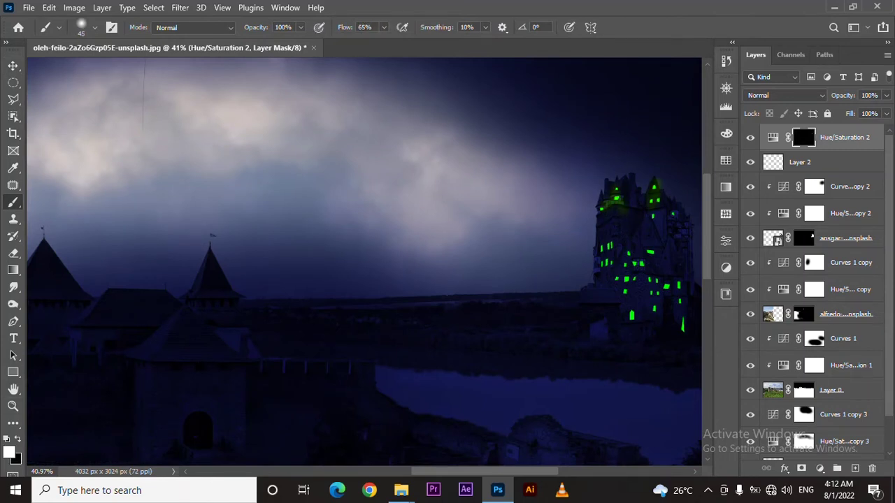
key(shift+1)
key(shift+9)
key(bracketright)
key(bracketright)
key(bracketright)
drag(653, 279, 656, 308)
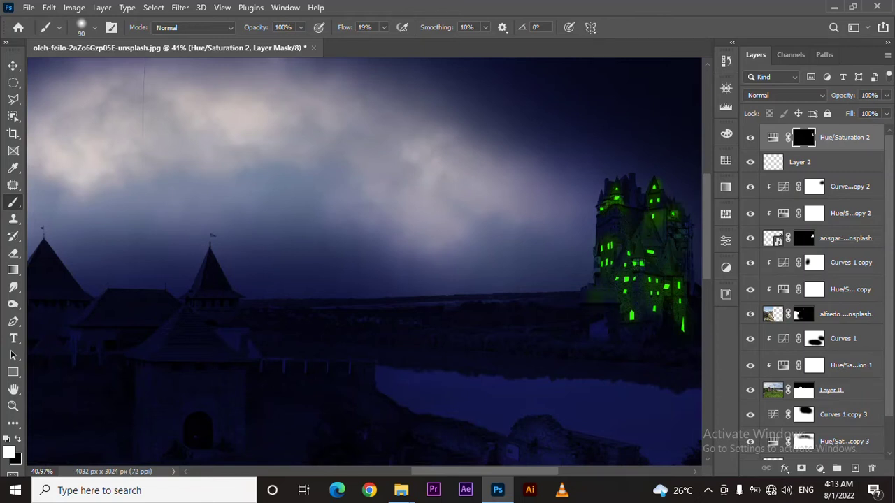
Paint a soft green glow onto the water beside the distant castle.
key(ctrl+0)
key(v)
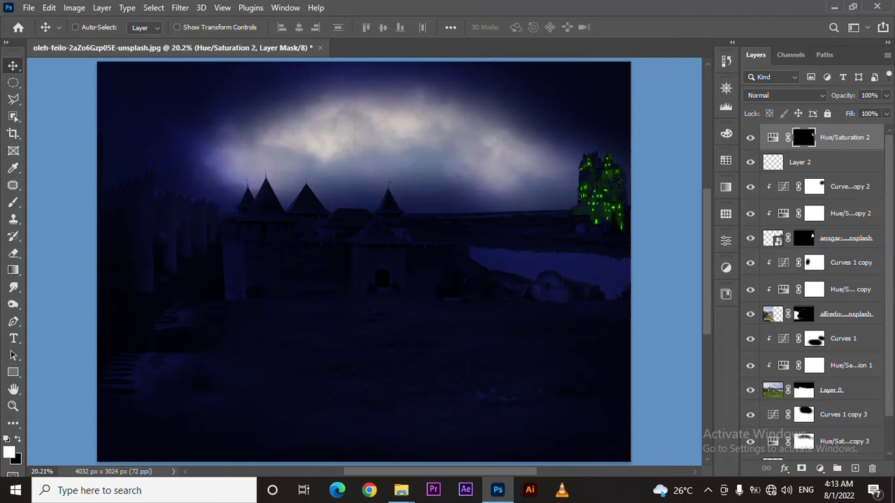
key(b)
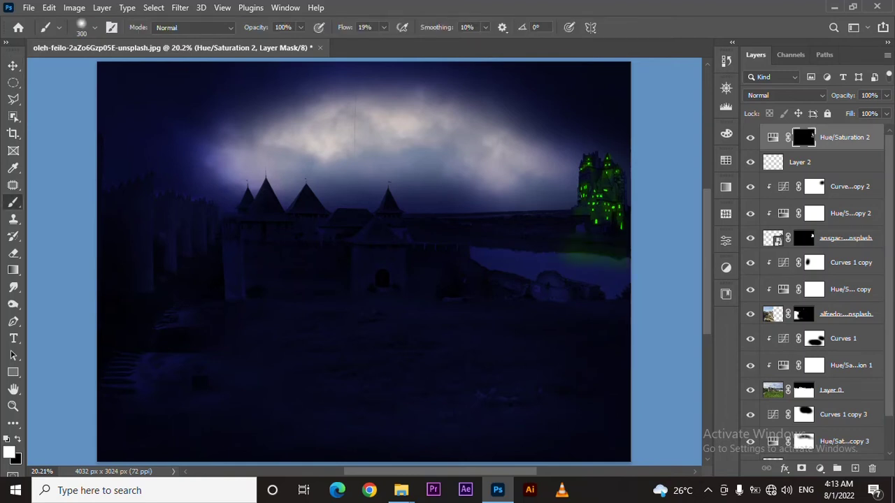
key(bracketright)
key(bracketright)
drag(383, 27, 368, 43)
Zoom in on the main castle gate.
key(v)
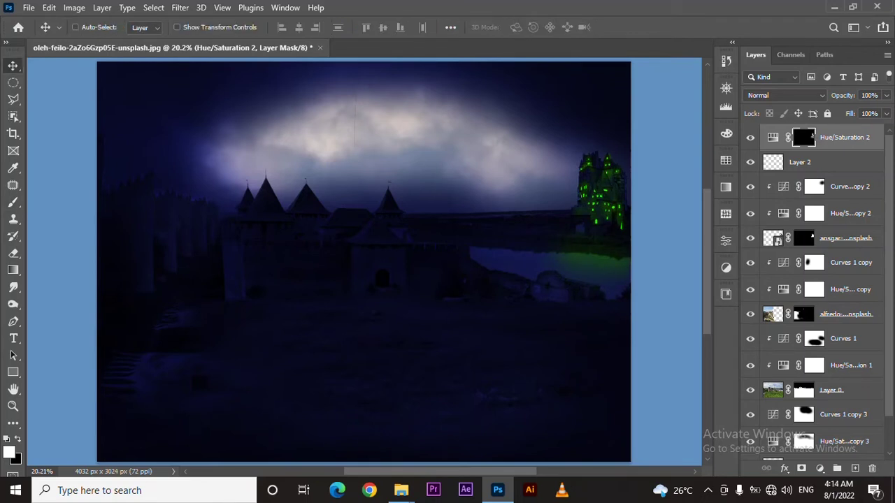
scroll(364, 259, down, 1)
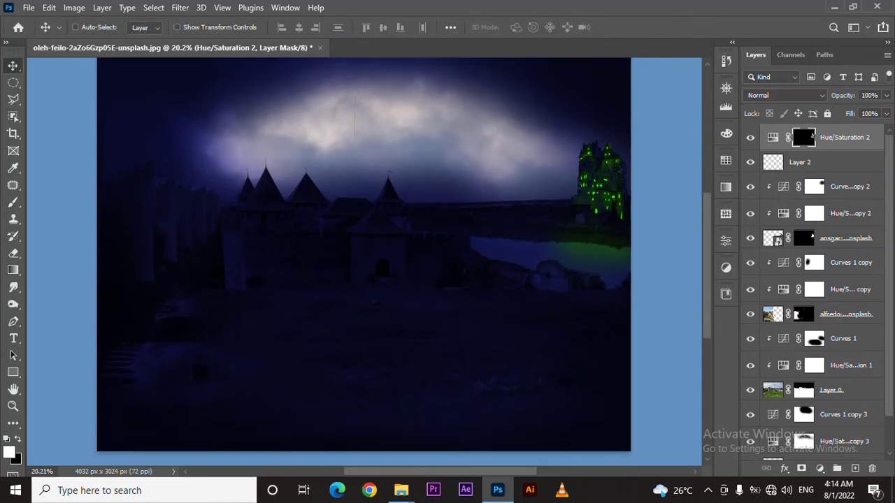
key(z)
drag(272, 267, 300, 267)
Add a new Layer 3 above Curves 1 and lasso the main castle's tower windows.
click(842, 338)
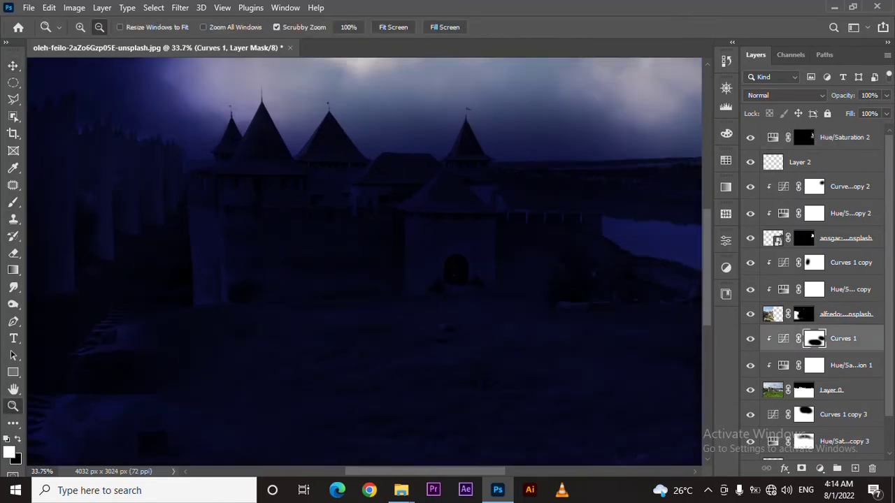
click(854, 468)
click(13, 98)
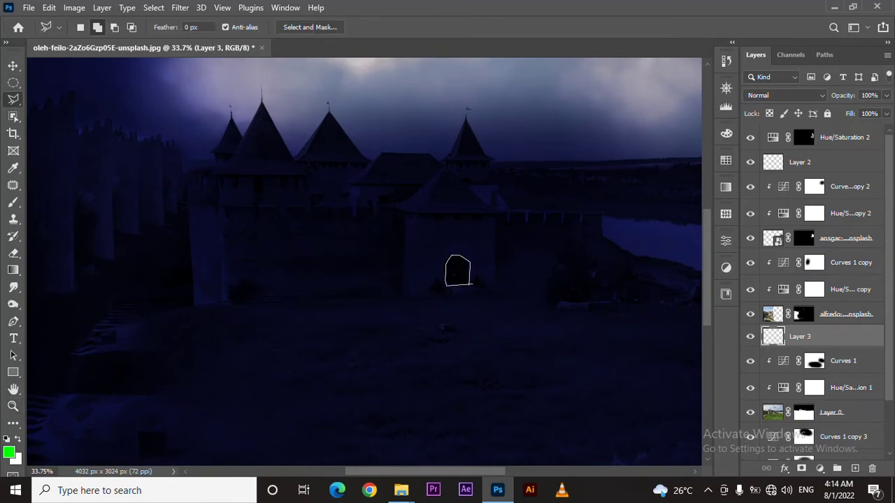
scroll(363, 261, up, 3)
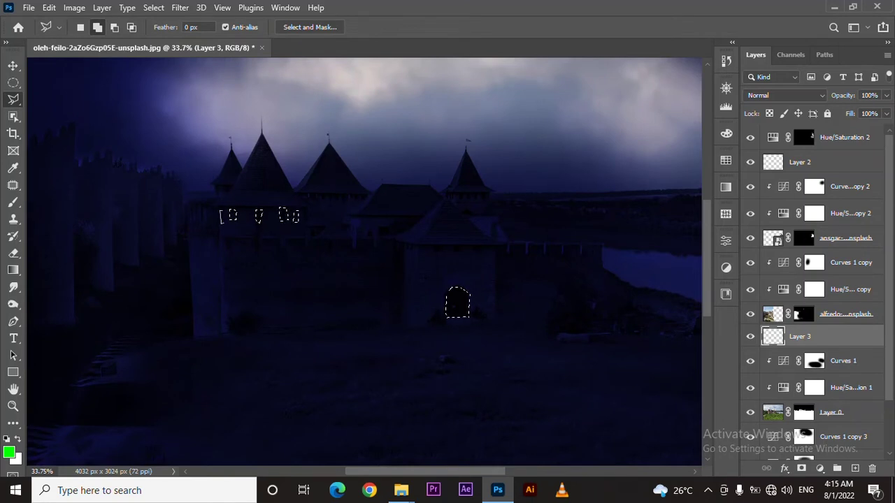
key(z)
mouse_move(297, 235)
mouse_down()
mouse_move(328, 235)
mouse_move(319, 228)
mouse_up()
key(l)
drag(336, 173, 392, 178)
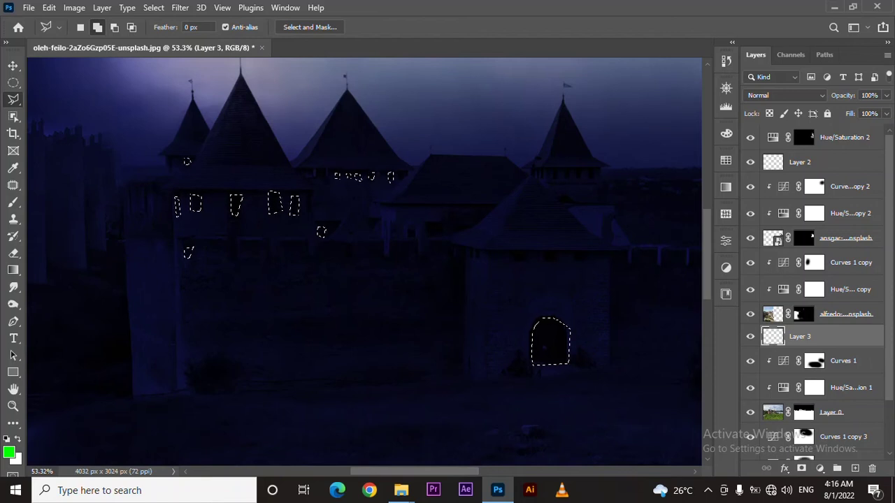
Add the remaining wall and tower windows to the lasso selection.
scroll(188, 160, up, 1)
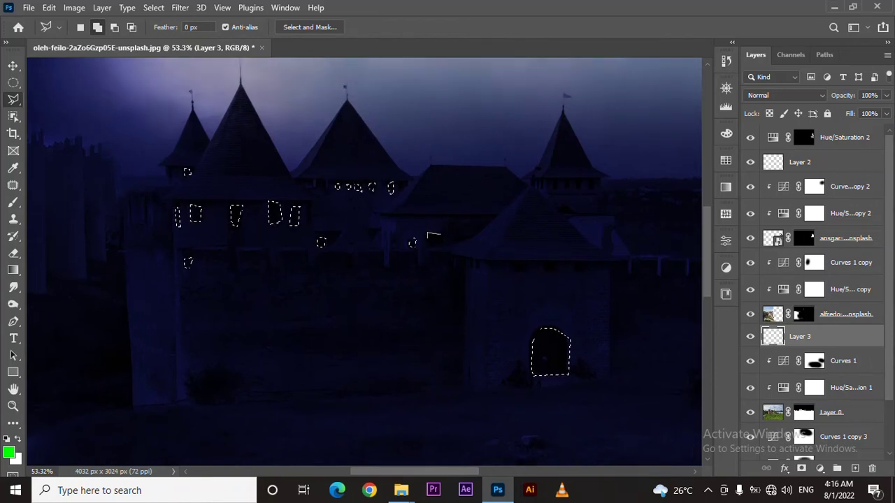
scroll(186, 171, up, 3)
drag(186, 171, 4, 143)
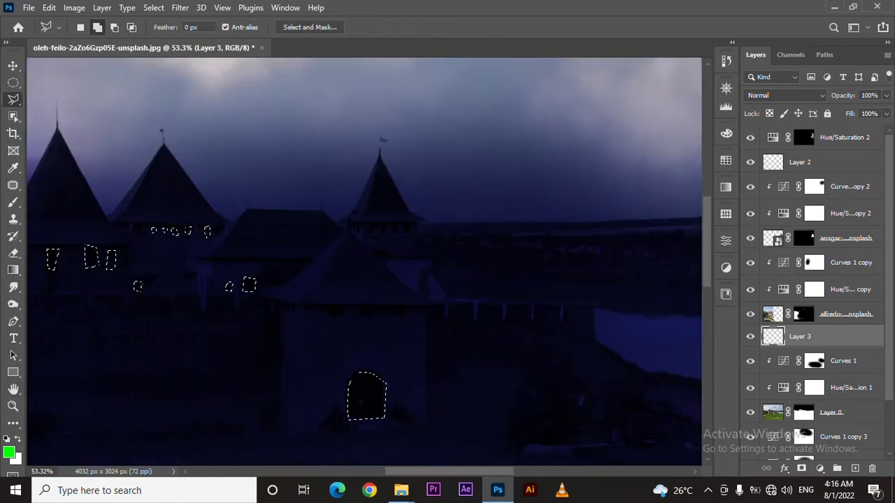
drag(330, 307, 346, 313)
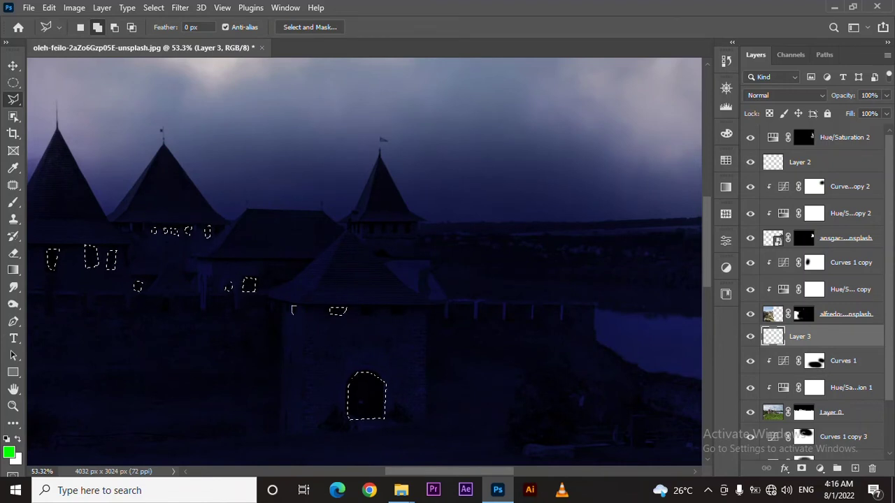
drag(284, 307, 296, 314)
mouse_move(366, 307)
mouse_down()
mouse_move(374, 308)
mouse_move(366, 316)
mouse_move(392, 315)
mouse_up()
scroll(391, 231, up, 3)
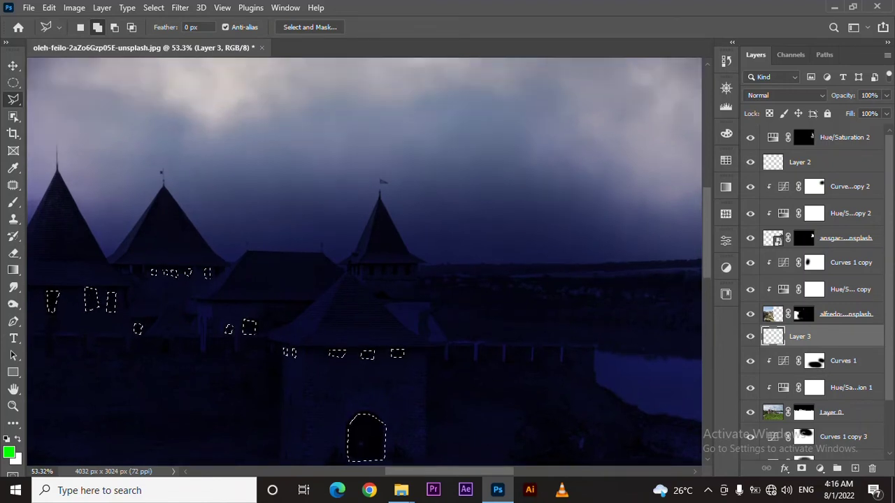
mouse_move(391, 267)
mouse_down()
mouse_move(412, 274)
mouse_move(370, 275)
mouse_up()
Fit the image in view, shrink the brush to 100, and deselect the windows.
scroll(363, 259, down, 4)
scroll(363, 258, down, 1)
key(ctrl+0)
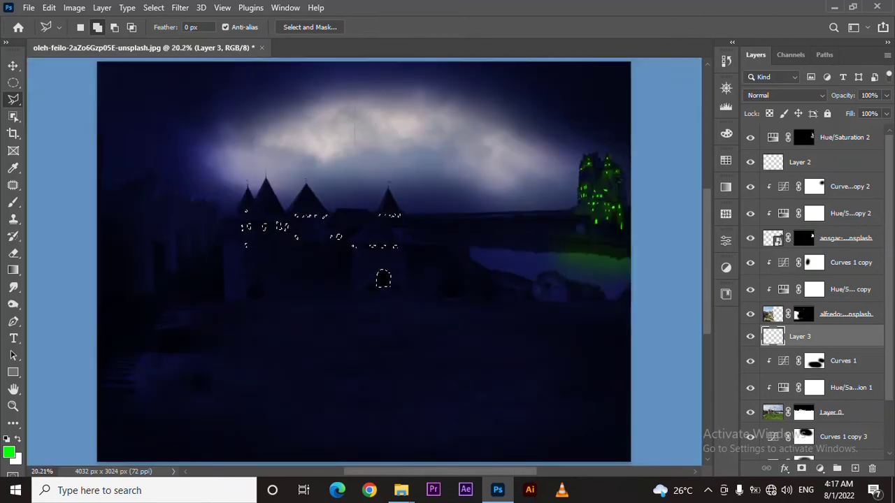
key(b)
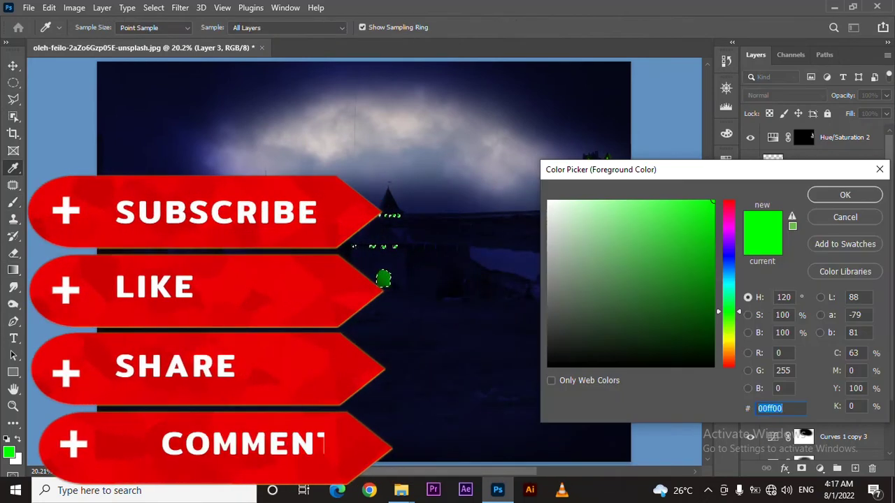
key(bracketleft)
key(bracketleft)
key(bracketleft)
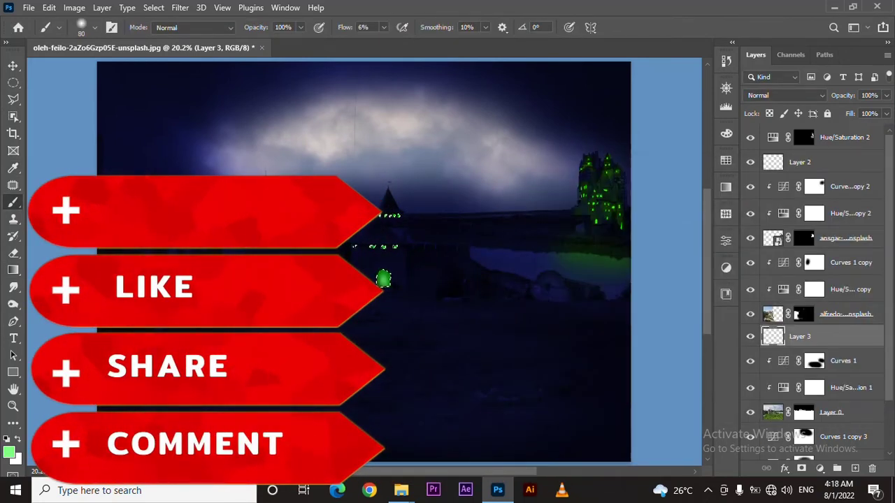
key(v)
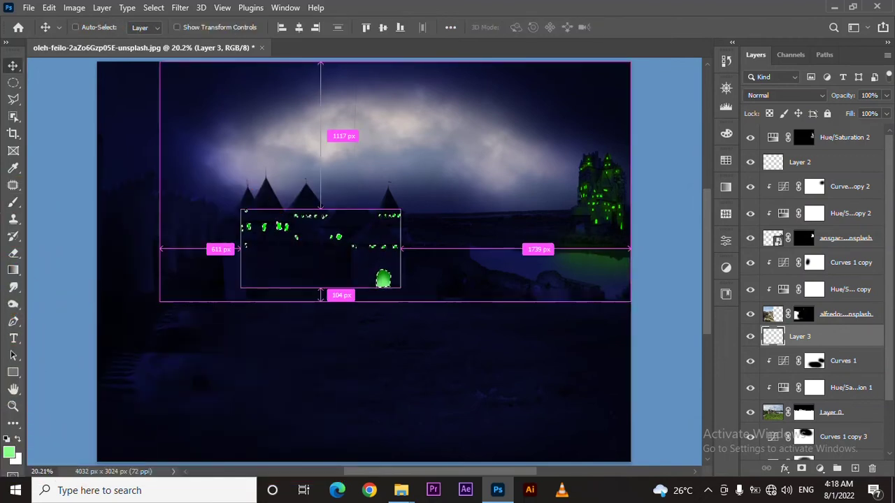
key(ctrl+d)
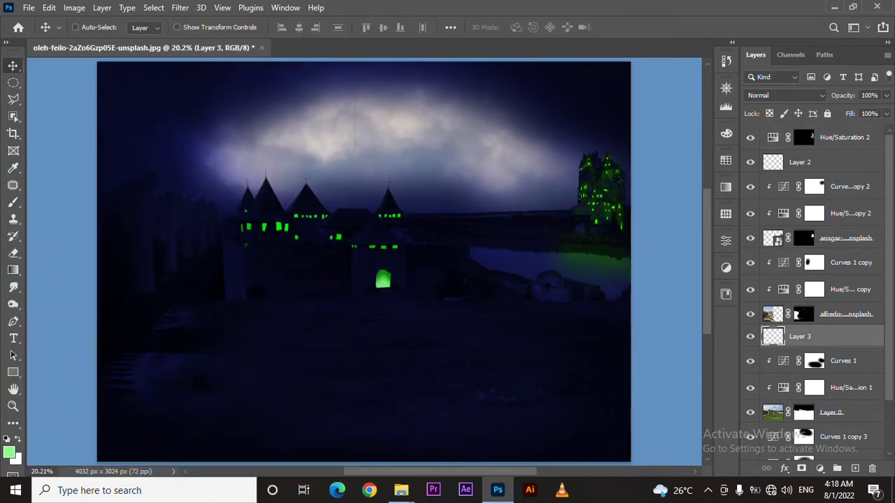
click(820, 469)
Add a saturated green Hue/Saturation 3 with inverted mask, painting glow around windows at 31–63% flow.
click(804, 339)
drag(574, 354, 673, 355)
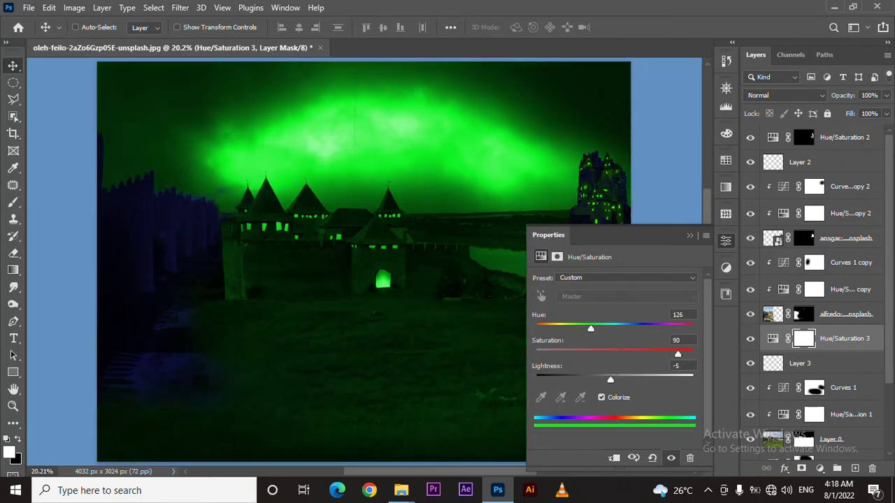
click(689, 236)
key(ctrl+i)
key(b)
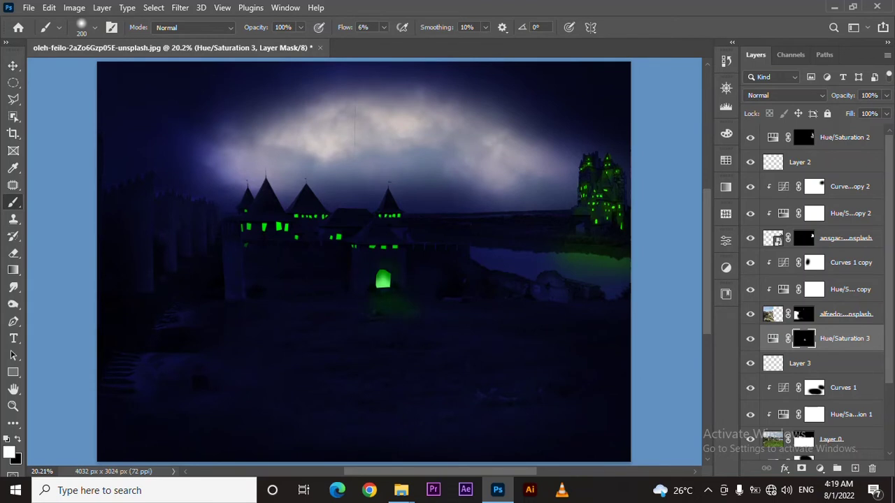
drag(383, 27, 401, 44)
drag(383, 27, 419, 44)
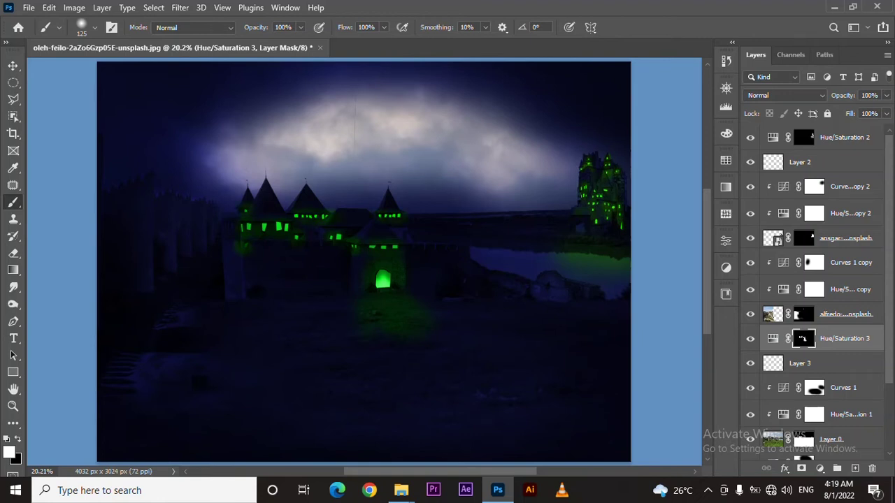
click(799, 362)
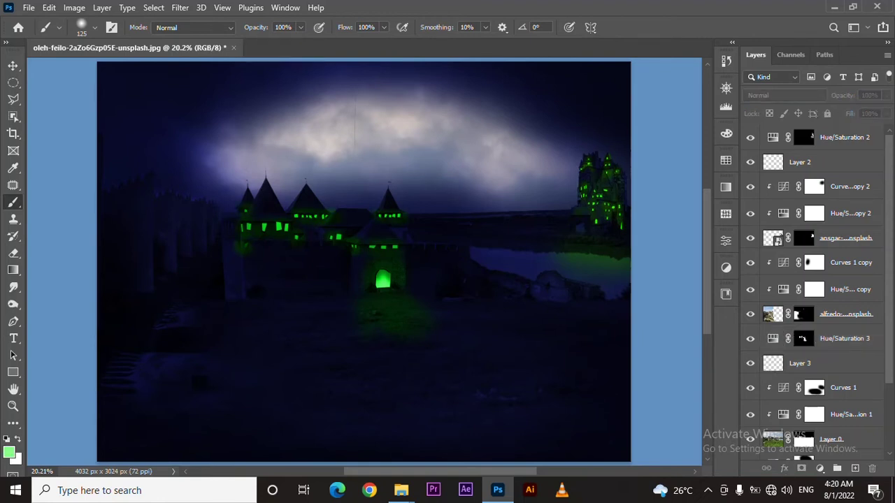
Deselect and paint white green glow over the ground with a 300 px brush at 14% flow.
alt+click(383, 279)
click(800, 362)
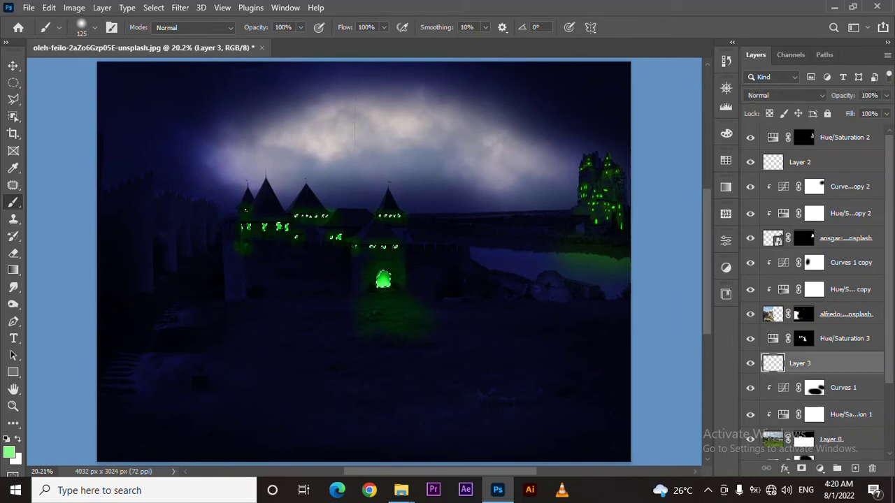
key(v)
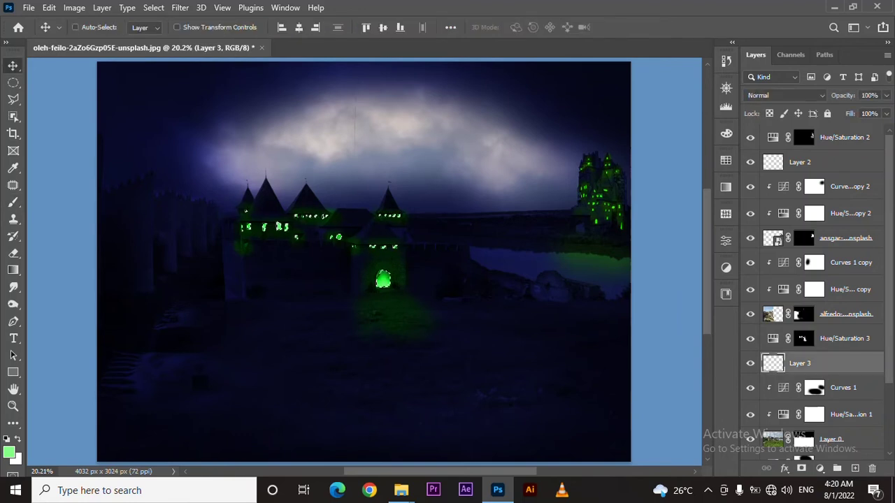
key(ctrl+d)
key(alt+bracketright)
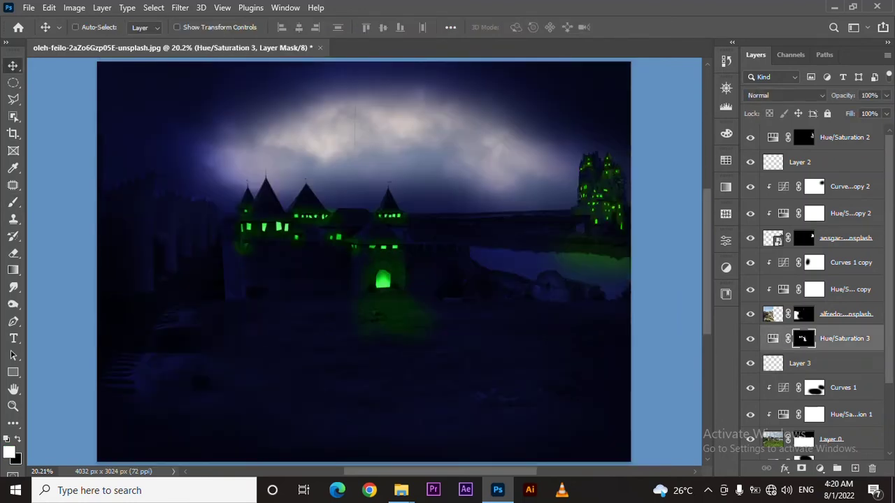
key(b)
key(d)
key(bracketleft)
key(bracketleft)
key(bracketleft)
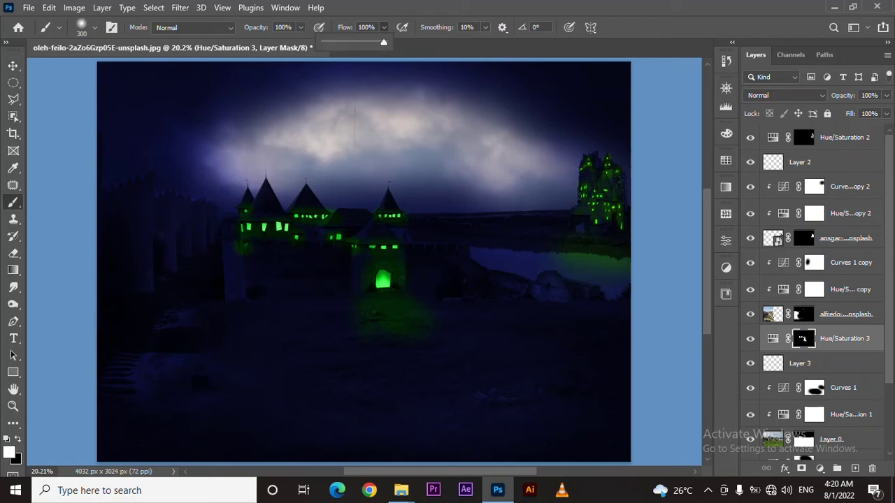
key(shift+1)
key(shift+4)
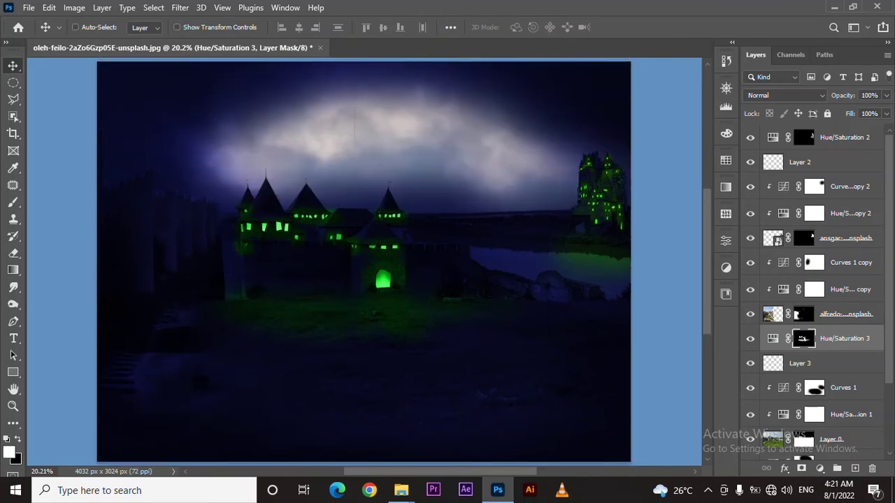
Save the document as L[[.psd.
click(812, 137)
key(ctrl+shift+s)
text(L[[)
key(Return)
key(Return)
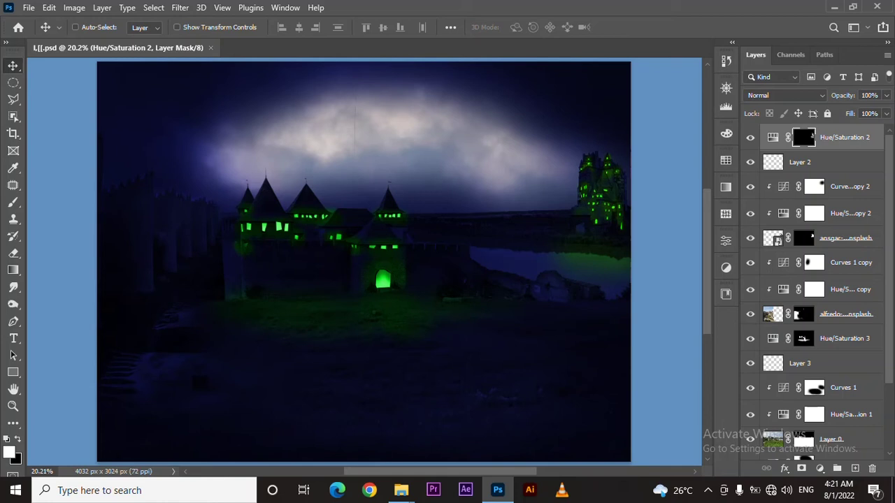
Add a green colorized Hue/Saturation 4 above Curves 1 copy with an inverted mask.
click(803, 338)
key(b)
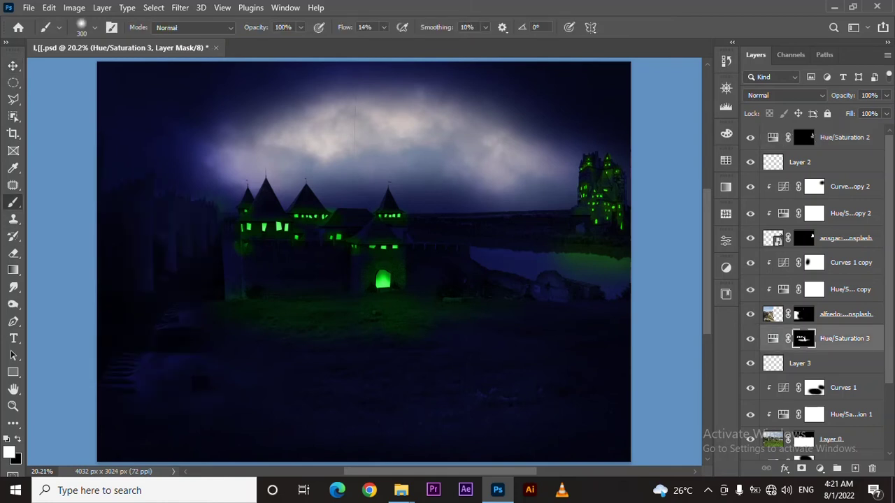
click(813, 262)
click(819, 468)
click(818, 342)
click(601, 396)
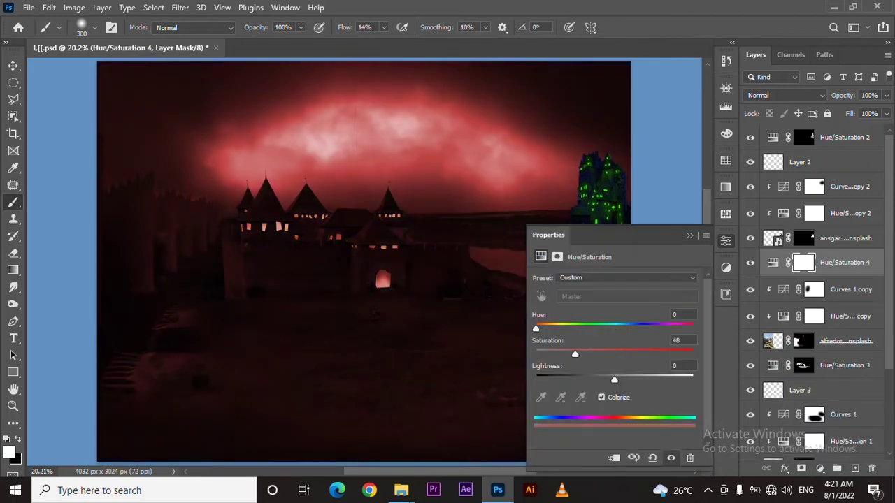
drag(535, 328, 588, 327)
click(726, 240)
key(ctrl+i)
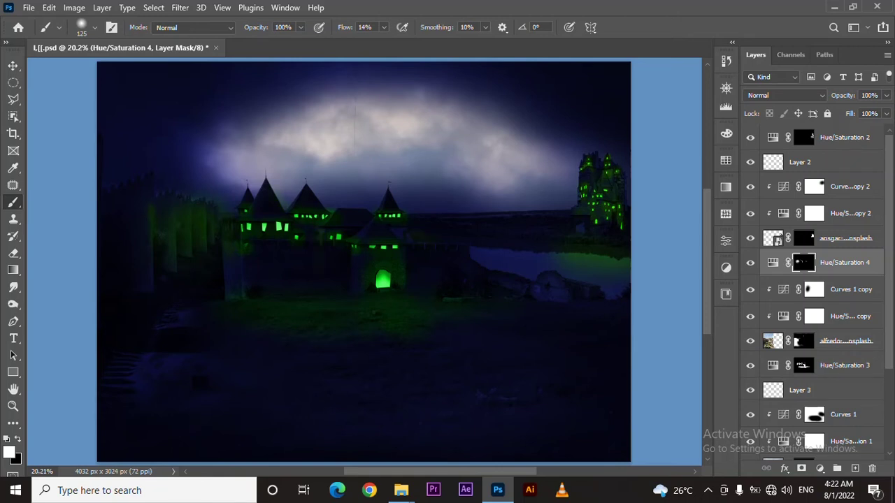
Place the dragon PNG into the composite above Hue/Saturation 2.
key(v)
click(839, 137)
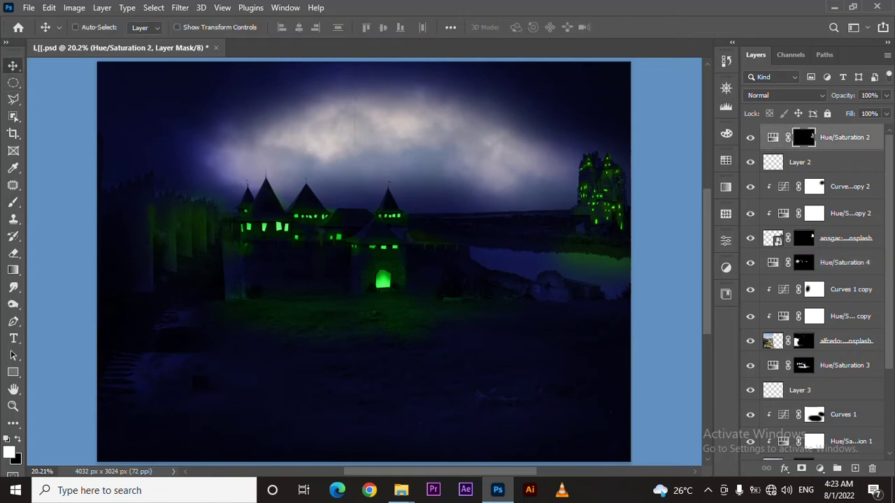
click(400, 490)
mouse_move(289, 160)
mouse_down()
mouse_move(492, 482)
mouse_move(379, 235)
mouse_move(531, 165)
mouse_move(539, 179)
mouse_up()
key(Return)
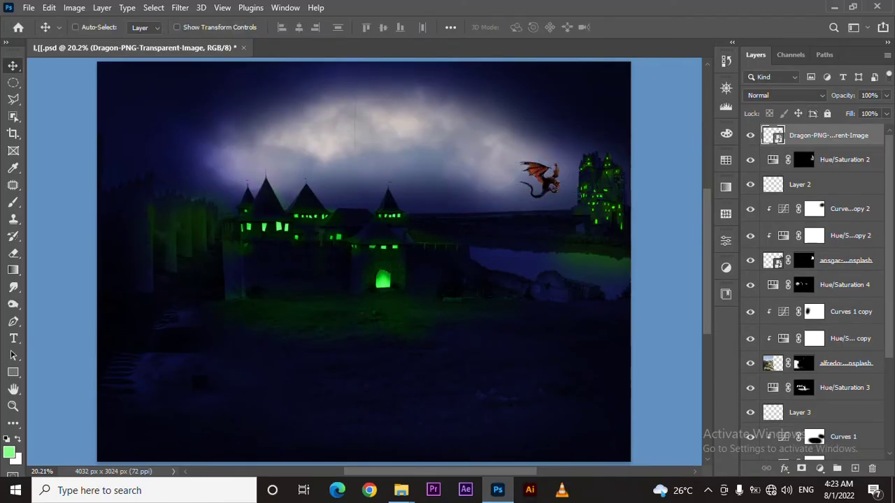
Clip a Hue/Saturation 5 to the dragon with Hue +168 and darkened lightness.
click(820, 468)
click(776, 285)
click(614, 458)
drag(615, 379, 571, 380)
mouse_move(614, 328)
mouse_down()
mouse_move(633, 328)
mouse_move(643, 354)
mouse_move(615, 355)
mouse_move(665, 328)
mouse_move(688, 328)
mouse_up()
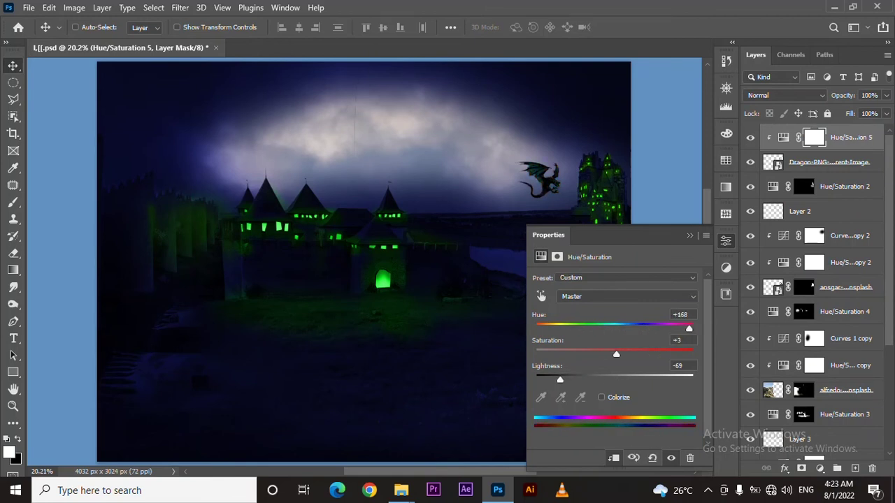
drag(571, 380, 580, 380)
drag(628, 354, 622, 370)
Clip a brightening Curves 2 adjustment to the dragon.
click(820, 468)
click(758, 296)
click(613, 458)
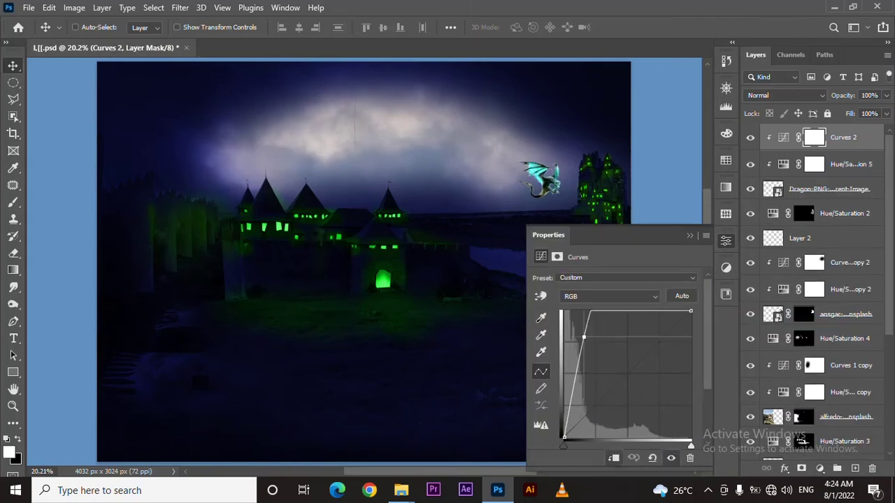
Zoom in on the dragon and invert the Curves 2 mask.
click(725, 239)
key(z)
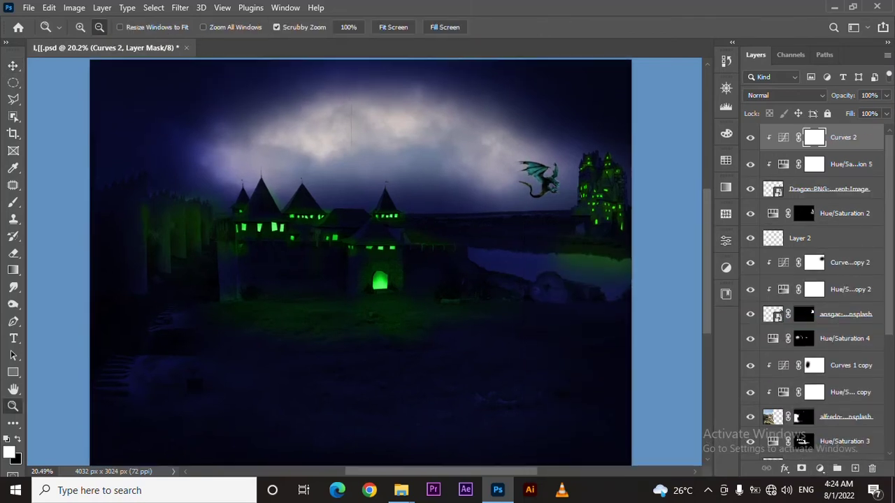
drag(591, 152, 629, 153)
key(b)
key(ctrl+i)
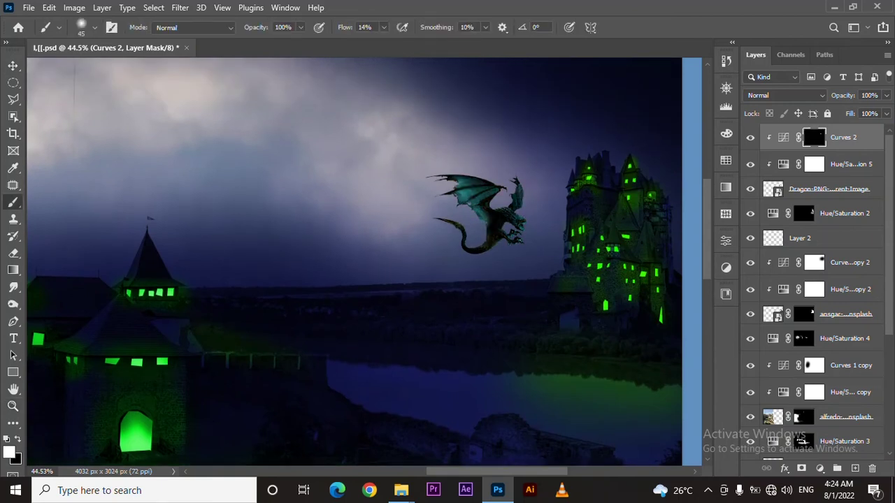
Add a Highlights Color Balance with inverted mask, painted onto the dragon's wing.
click(819, 468)
click(814, 347)
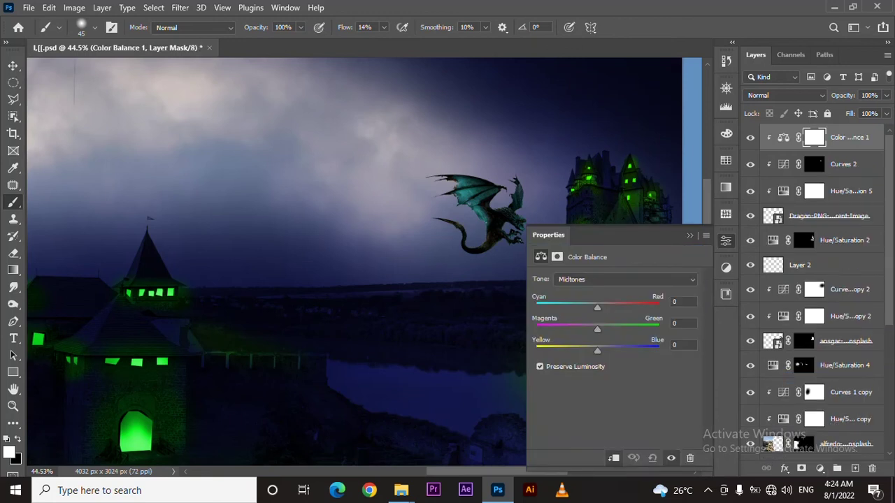
click(615, 279)
click(568, 310)
click(725, 240)
key(ctrl+i)
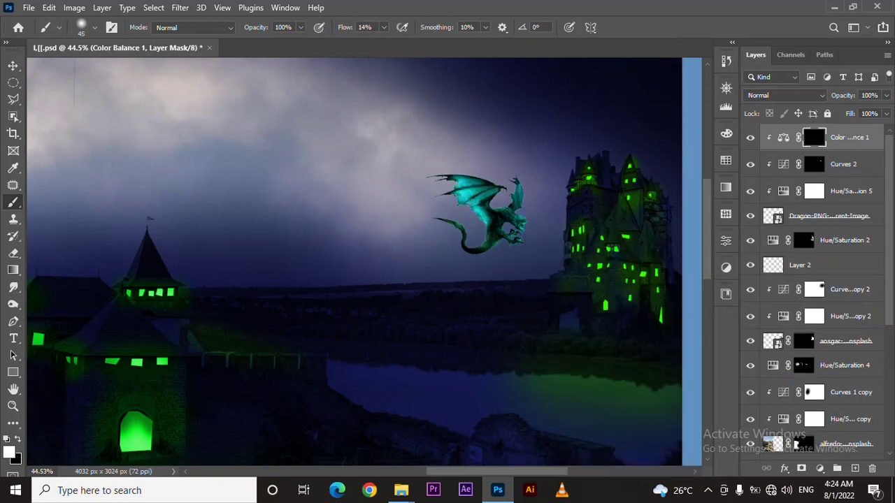
mouse_move(478, 203)
mouse_down()
mouse_move(481, 215)
mouse_move(467, 184)
mouse_up()
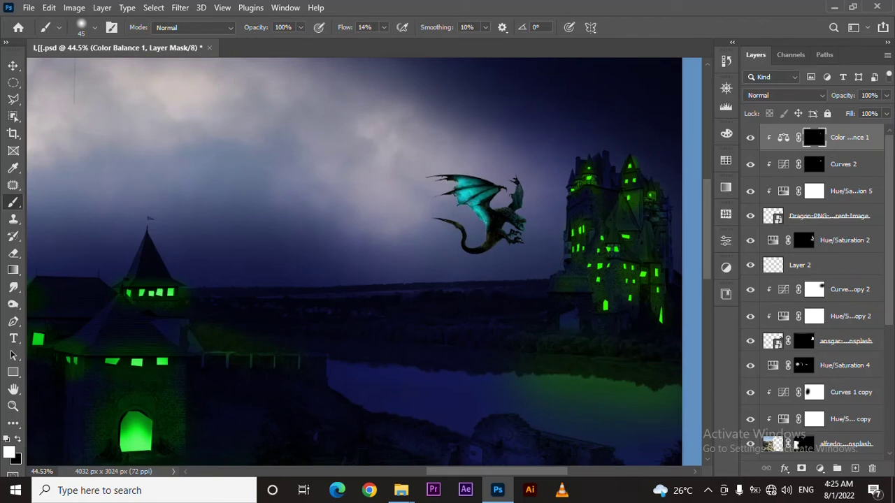
Add a bright green colorized Hue/Saturation 6 with an inverted mask.
click(819, 468)
click(818, 343)
click(601, 397)
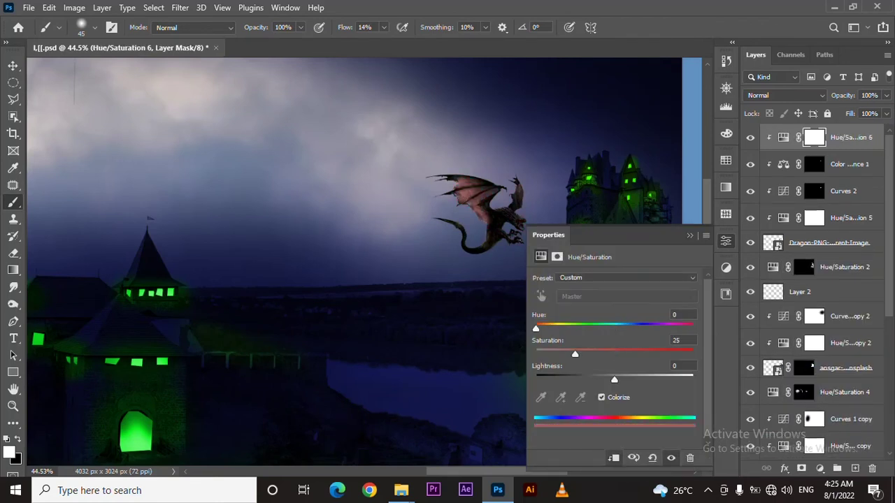
drag(534, 328, 596, 328)
drag(575, 354, 682, 354)
click(689, 235)
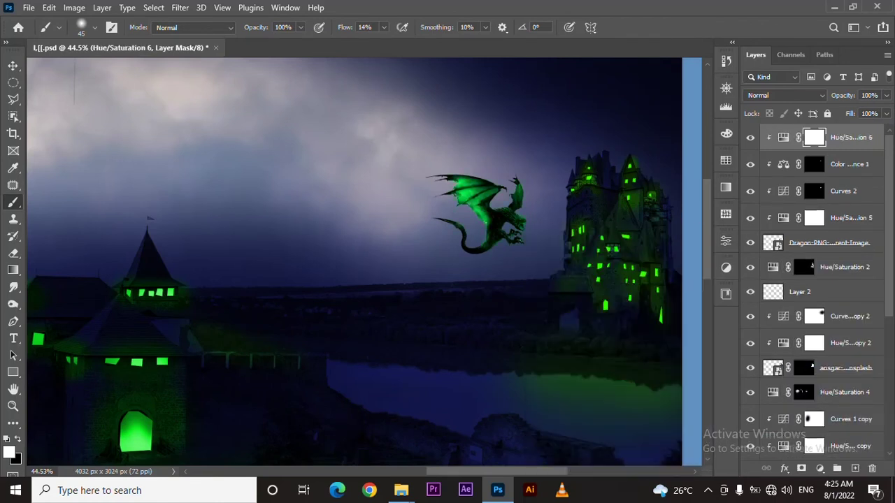
key(ctrl+i)
Fit the image in view and move the dragon up and to the right.
key(v)
key(ctrl+0)
drag(538, 178, 548, 159)
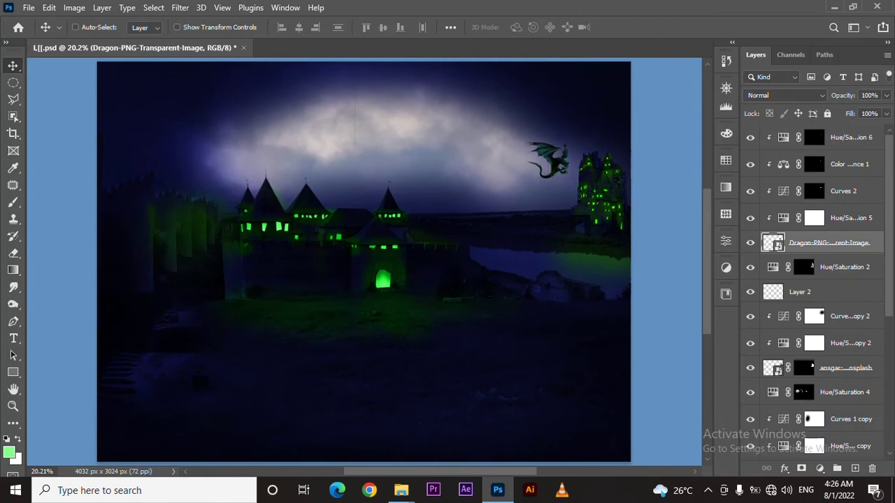
Enlarge the dragon and its clipped adjustments to about 79.9% beside the right-hand castle.
key(ctrl+t)
drag(523, 174, 536, 179)
key(Return)
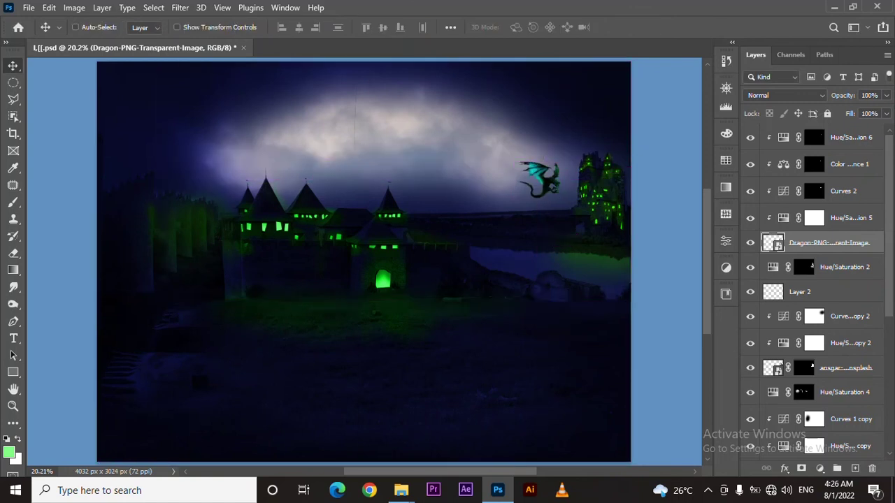
shift+click(851, 137)
key(ctrl+t)
drag(505, 150, 494, 139)
key(Return)
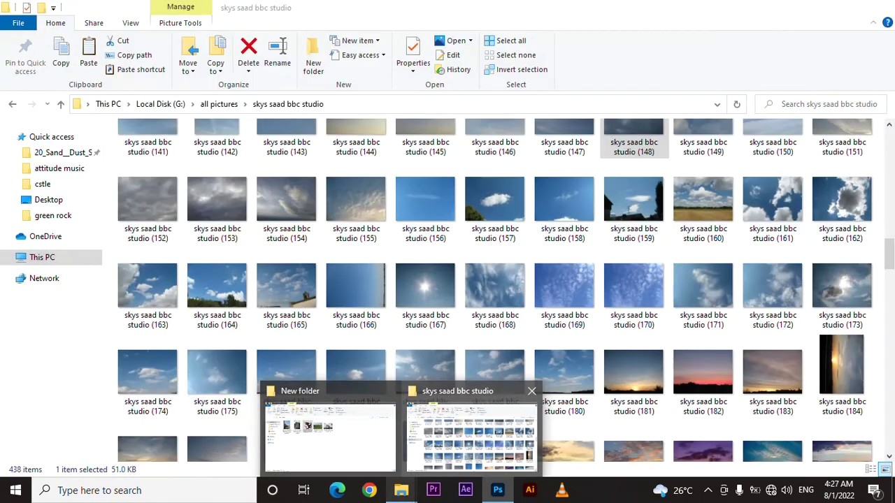
click(329, 428)
key(alt+Tab)
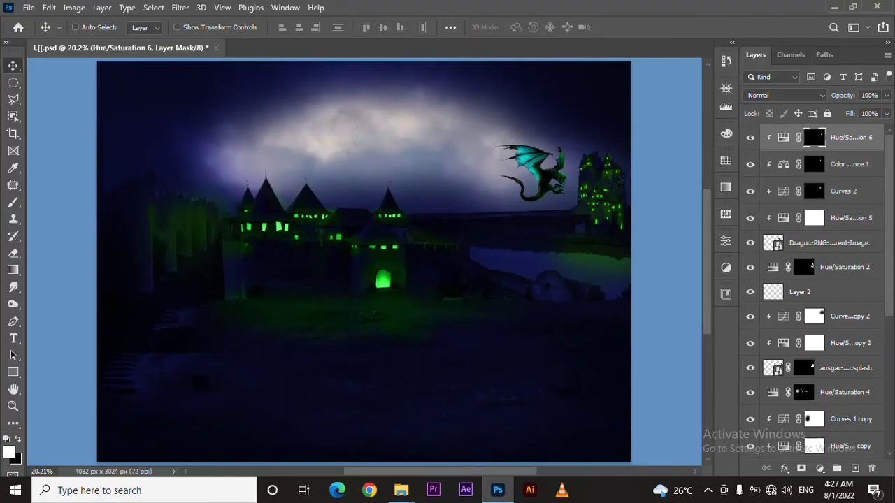
Stamp all visible layers into a new merged Layer 4.
key(ctrl+alt+shift+e)
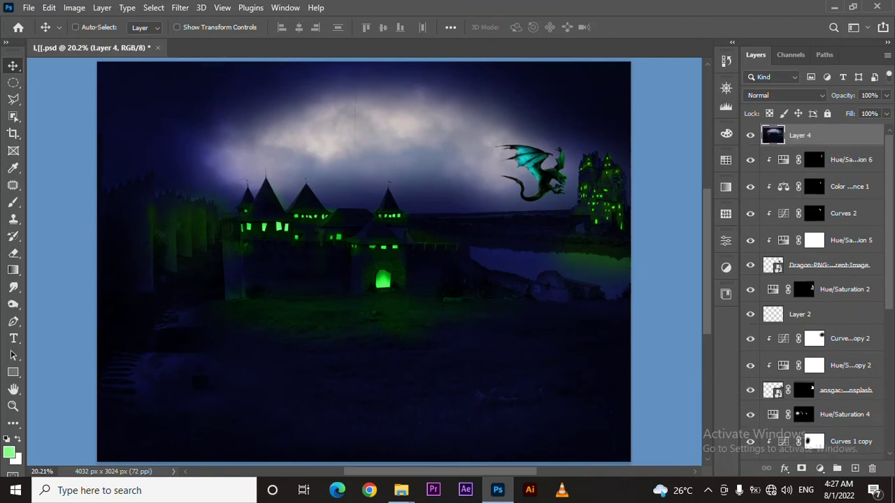
click(179, 7)
key(Escape)
Apply a Camera Raw grade: Contrast +14, Highlights -7, Shadows +12, Texture +13, Clarity +14, Vibrance -5, Saturation +7.
key(ctrl+shift+a)
mouse_move(709, 325)
mouse_down()
mouse_move(719, 326)
mouse_move(654, 346)
mouse_move(704, 345)
mouse_move(706, 365)
mouse_move(717, 365)
mouse_up()
scroll(717, 365, down, 2)
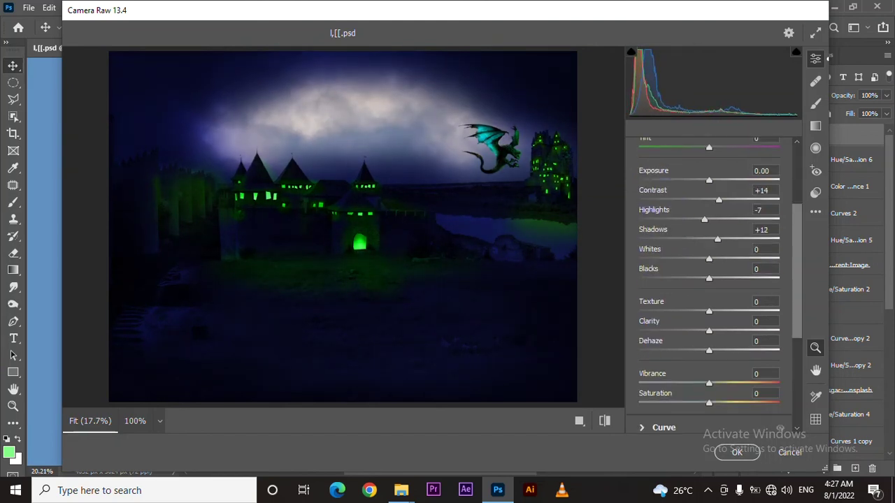
drag(708, 331, 718, 331)
mouse_move(709, 383)
mouse_down()
mouse_move(718, 383)
mouse_move(719, 403)
mouse_move(705, 383)
mouse_move(714, 402)
mouse_up()
scroll(710, 280, down, 2)
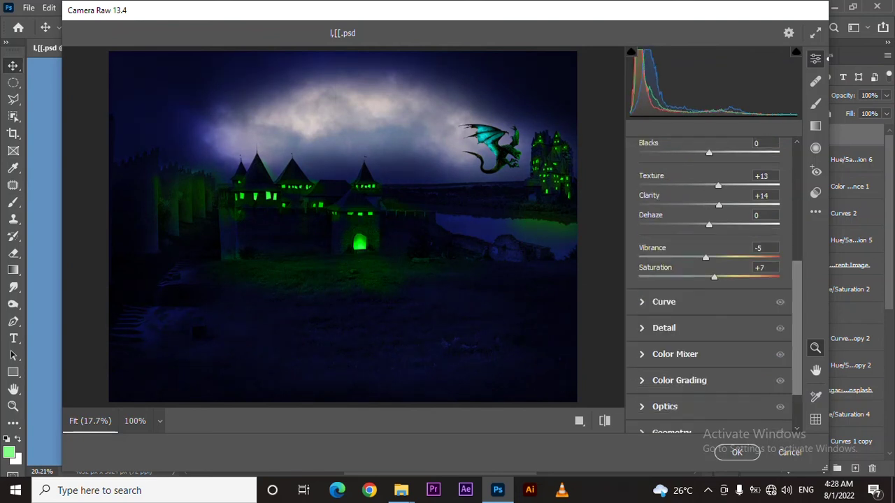
scroll(709, 280, down, 1)
key(Return)
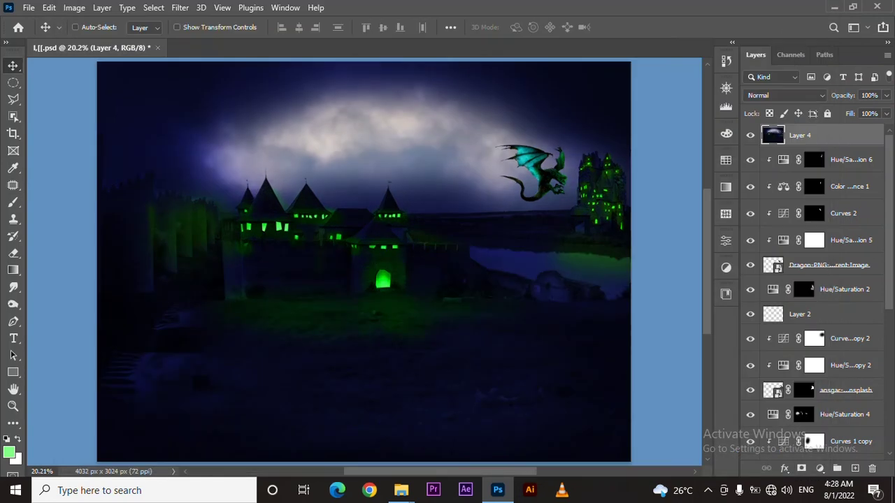